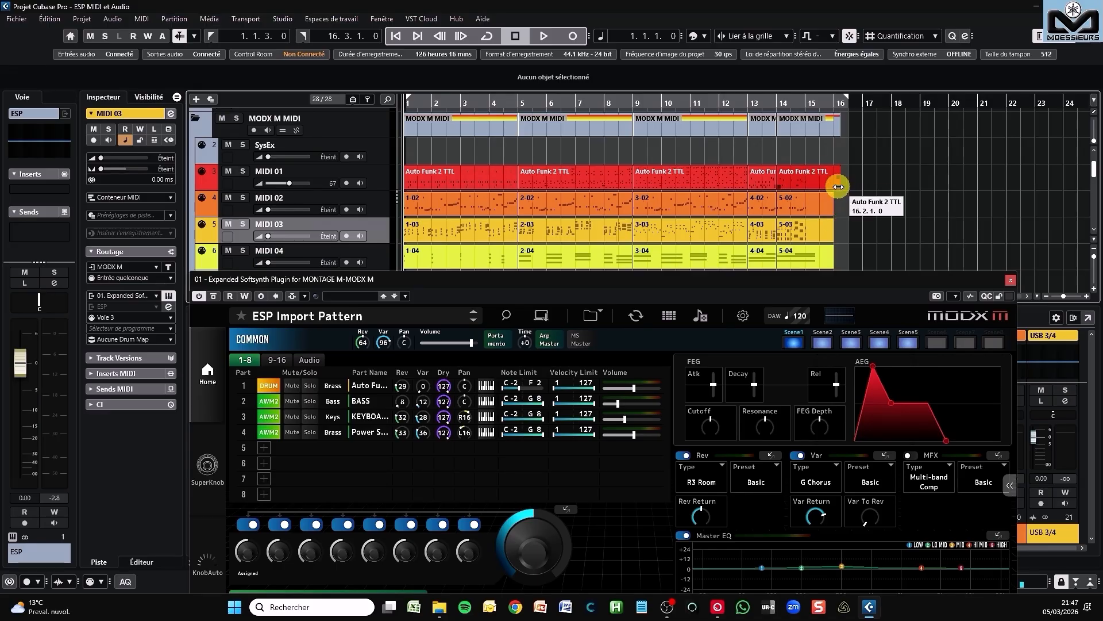
Extend the last Auto Funk 2 TTL event on the MIDI 01 track to 17.4.3.0 and move the right locator to 17.2.1.0.
left_click_drag(837, 185, 869, 190)
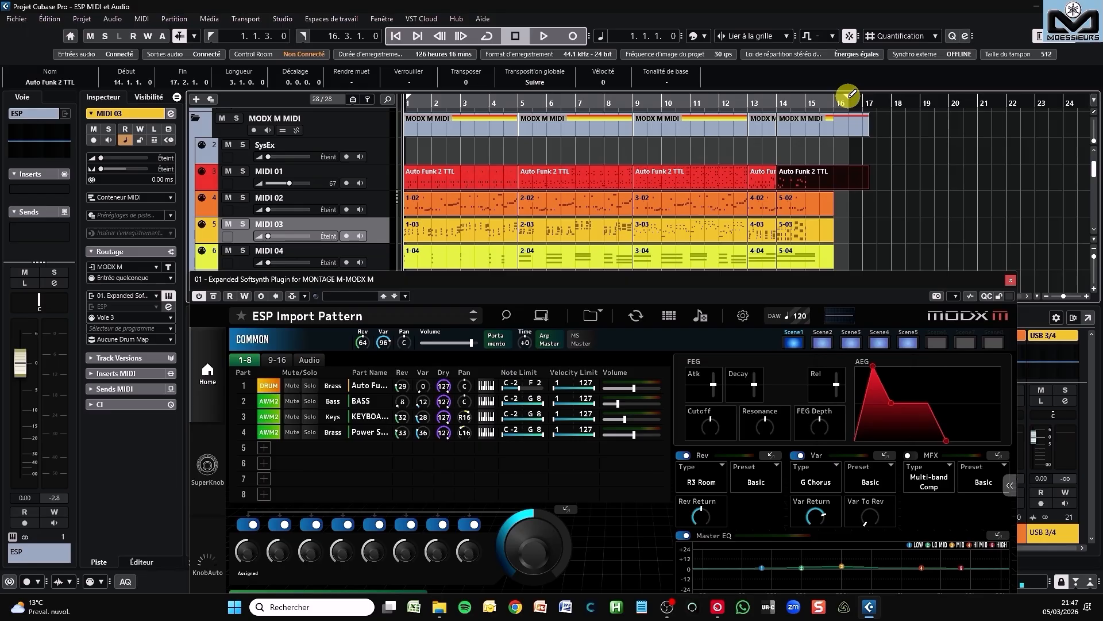
left_click_drag(849, 97, 869, 101)
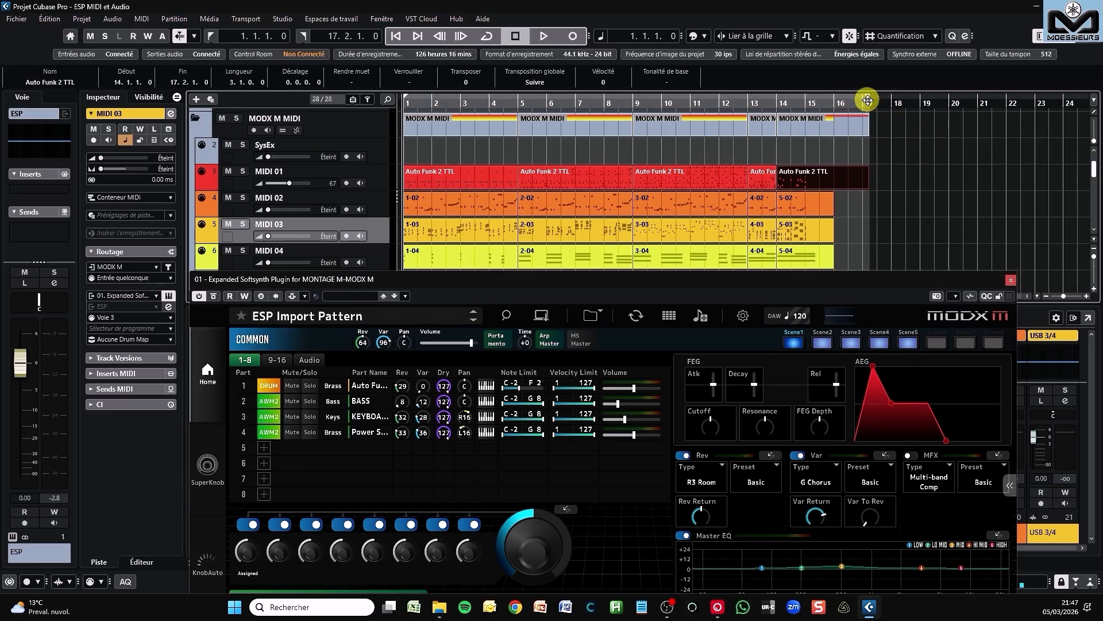
left_click_drag(867, 98, 891, 104)
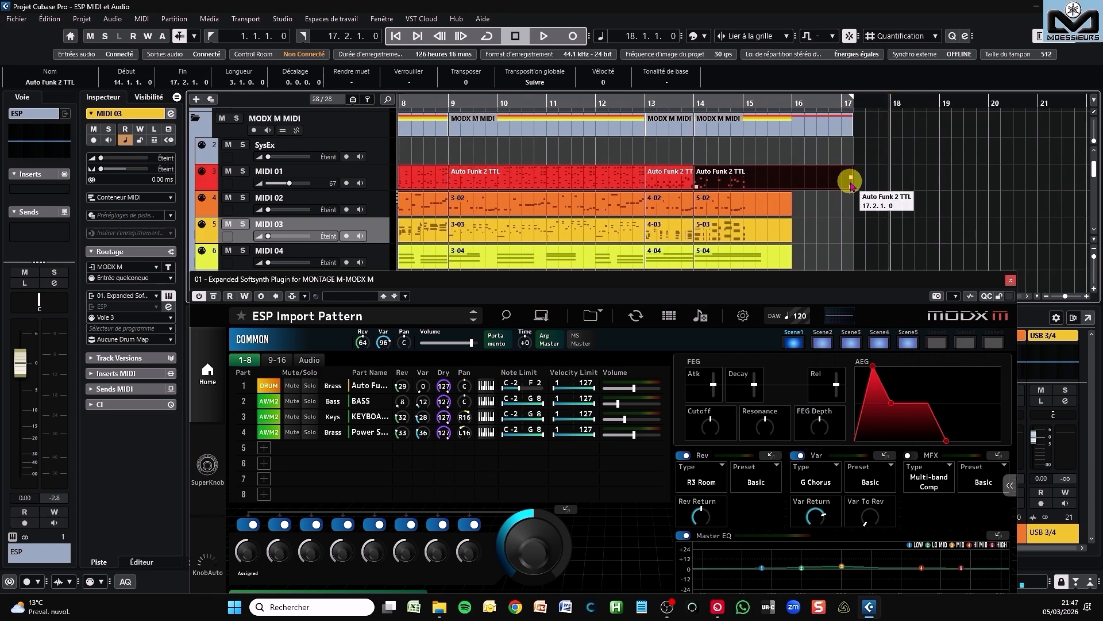
left_click_drag(850, 187, 881, 185)
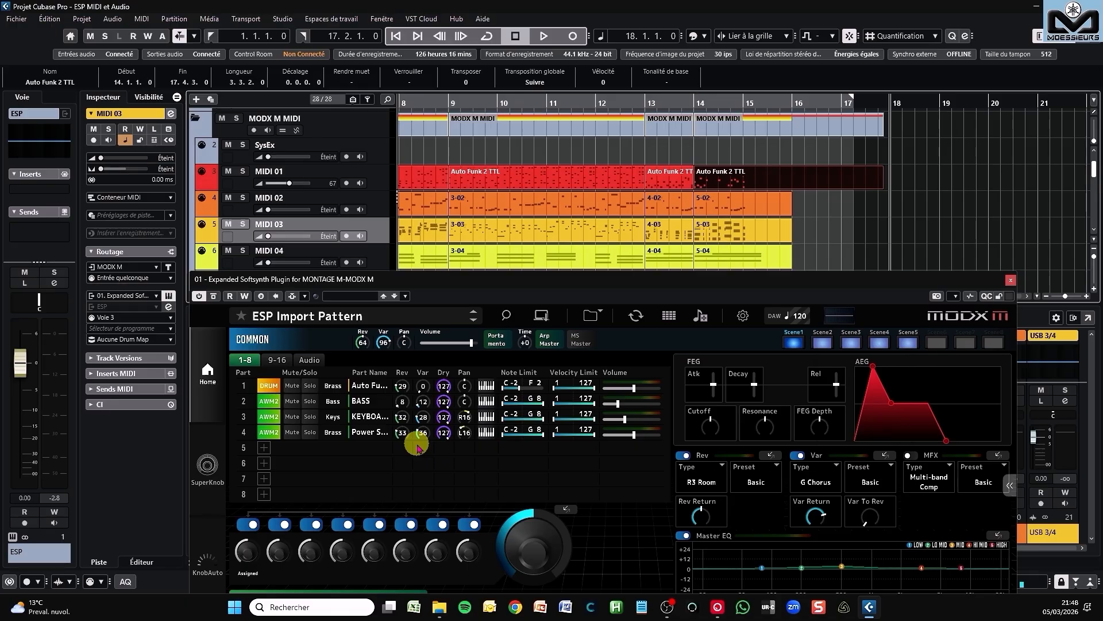
Set the reverb send of parts 2, 3 and 4 to 0 and centre the pan of parts 3 and 4 in the ESP plug-in.
left_click_drag(399, 401, 395, 479)
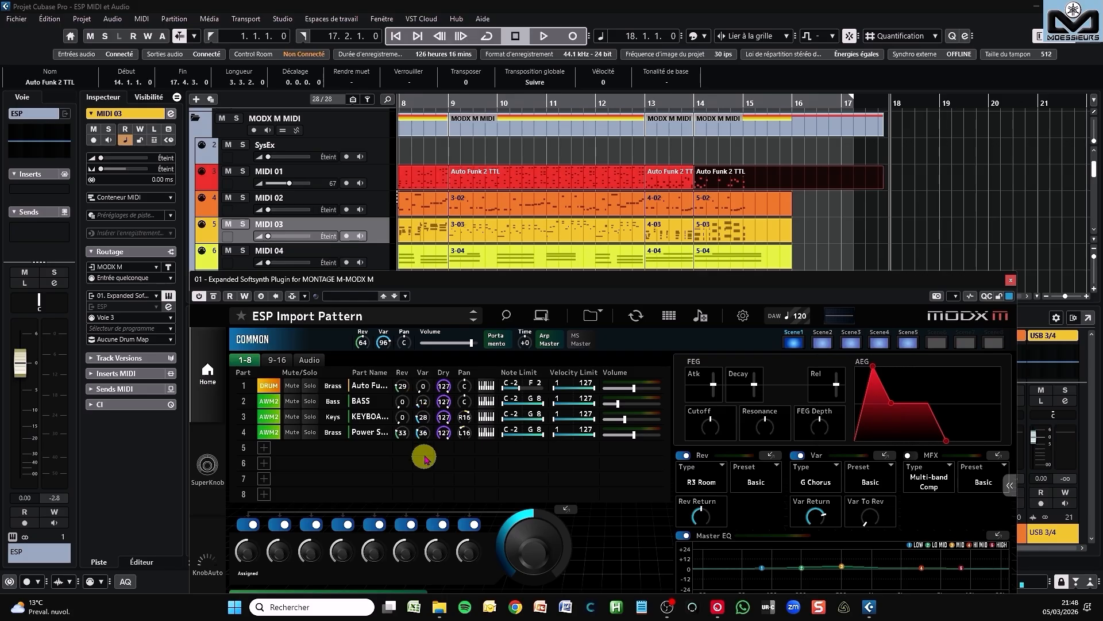
left_click_drag(403, 432, 410, 492)
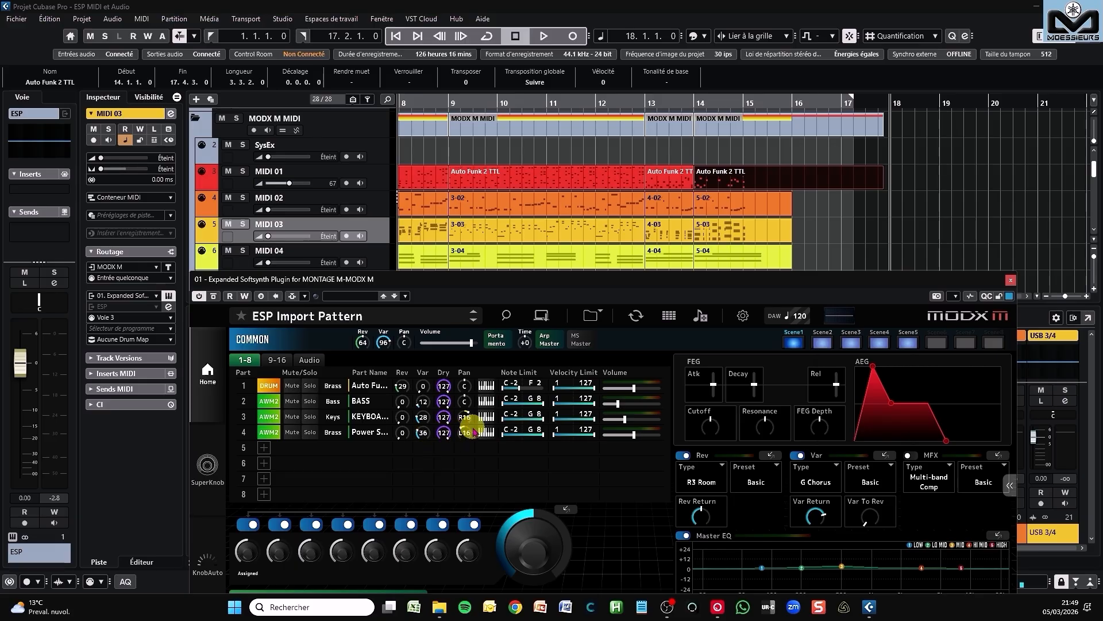
mouse_move(465, 415)
left_mouse_down()
mouse_move(464, 432)
mouse_move(464, 416)
left_mouse_up()
mouse_move(464, 414)
left_mouse_down()
mouse_move(464, 429)
mouse_move(461, 411)
left_mouse_up()
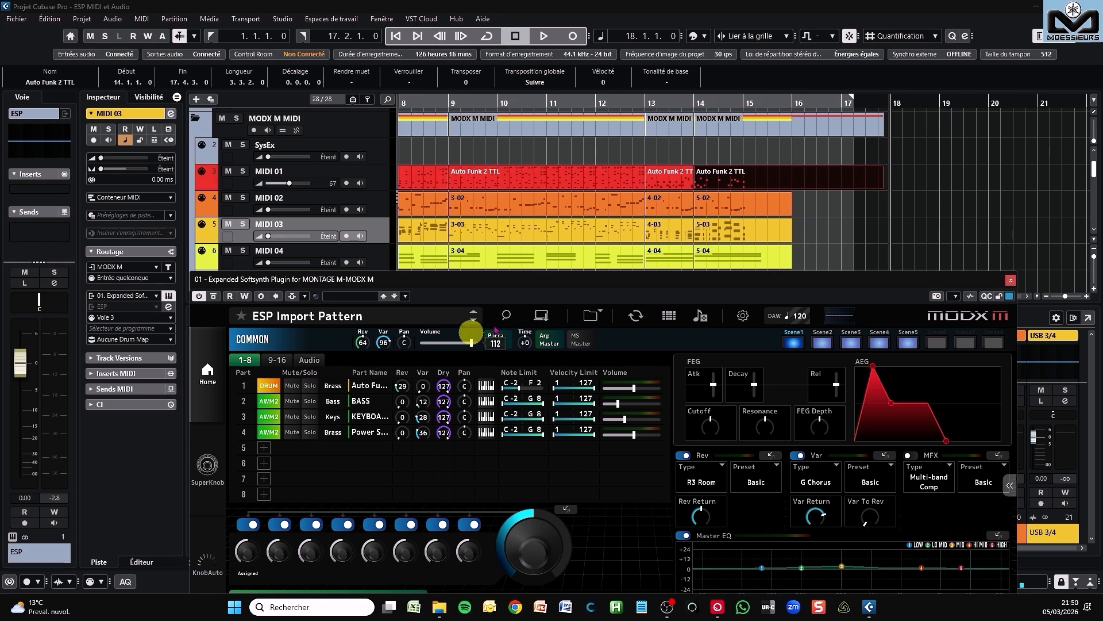
Clear the current selection and select the events across the MIDI 01 to MIDI 04 tracks.
left_click(438, 156)
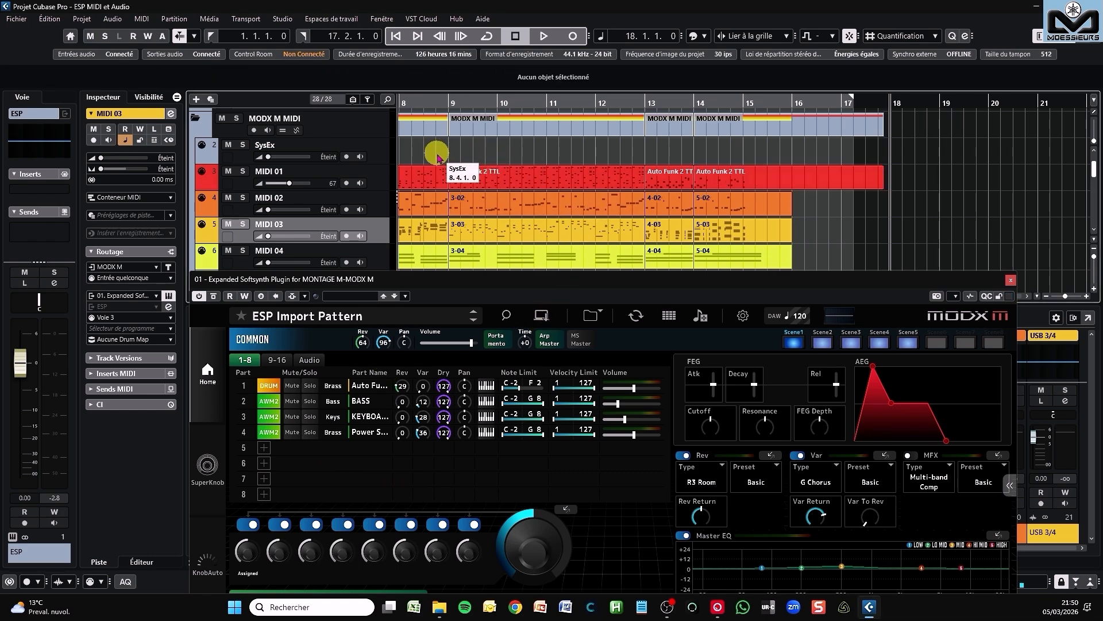
left_click_drag(433, 161, 816, 259)
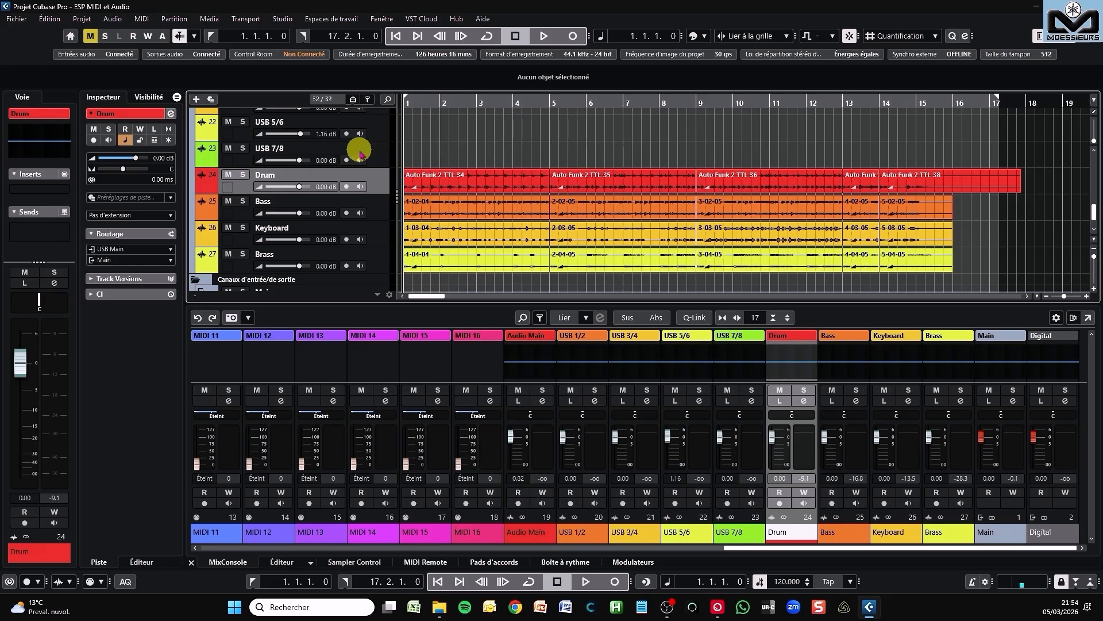
Audition the soloed Drum track from 15.1.3.0, return to the project start and solo the Keyboard track for listening.
left_click(920, 105)
left_click(242, 175)
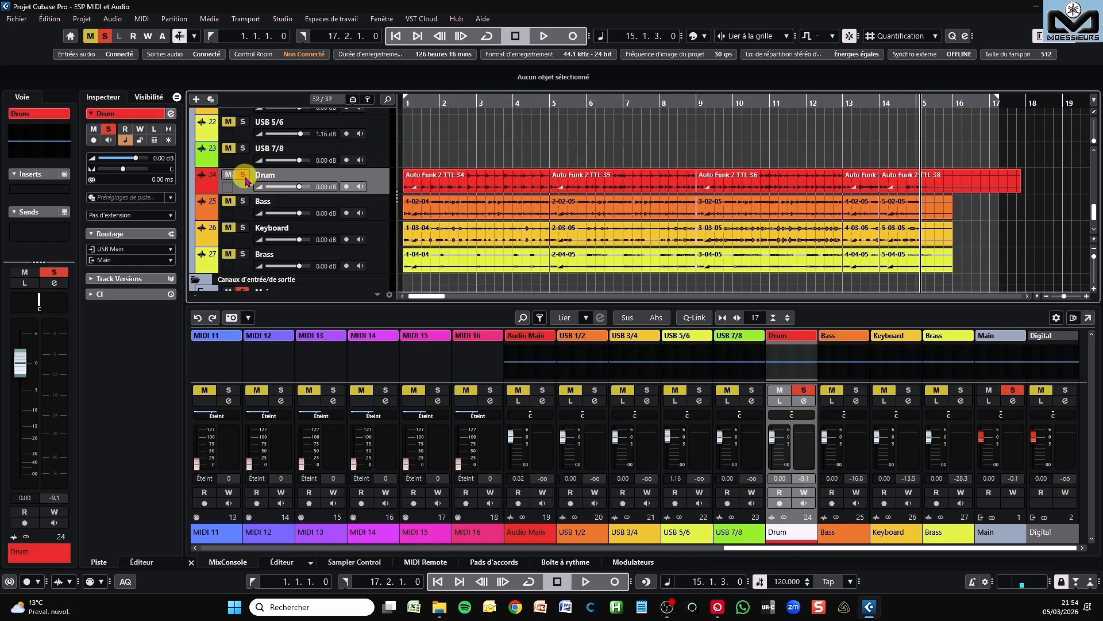
key("space")
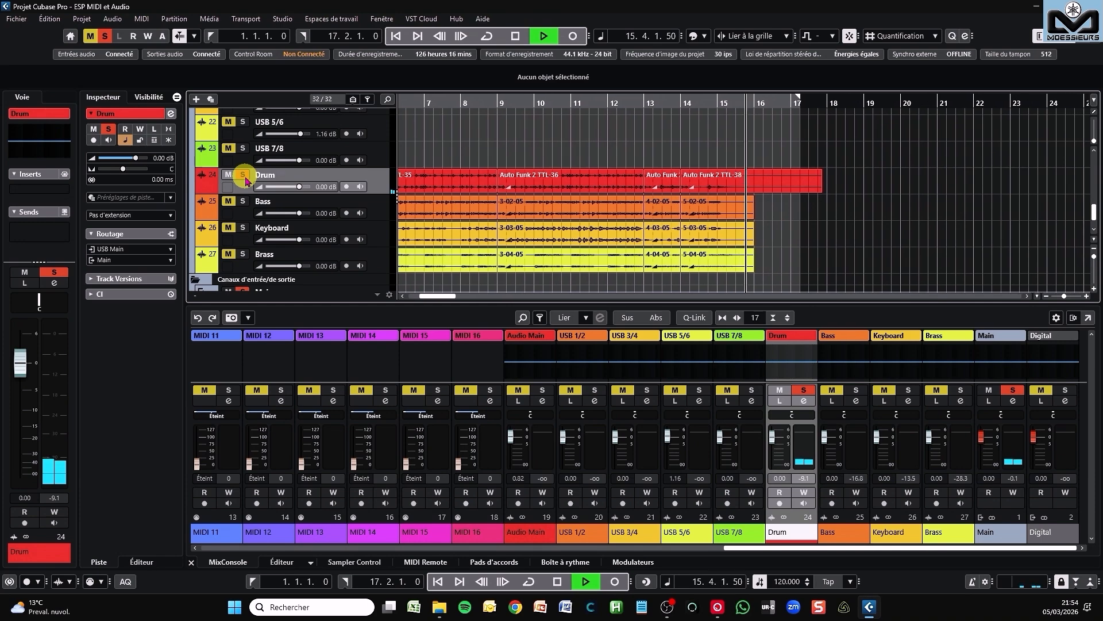
left_click(243, 175)
key("space")
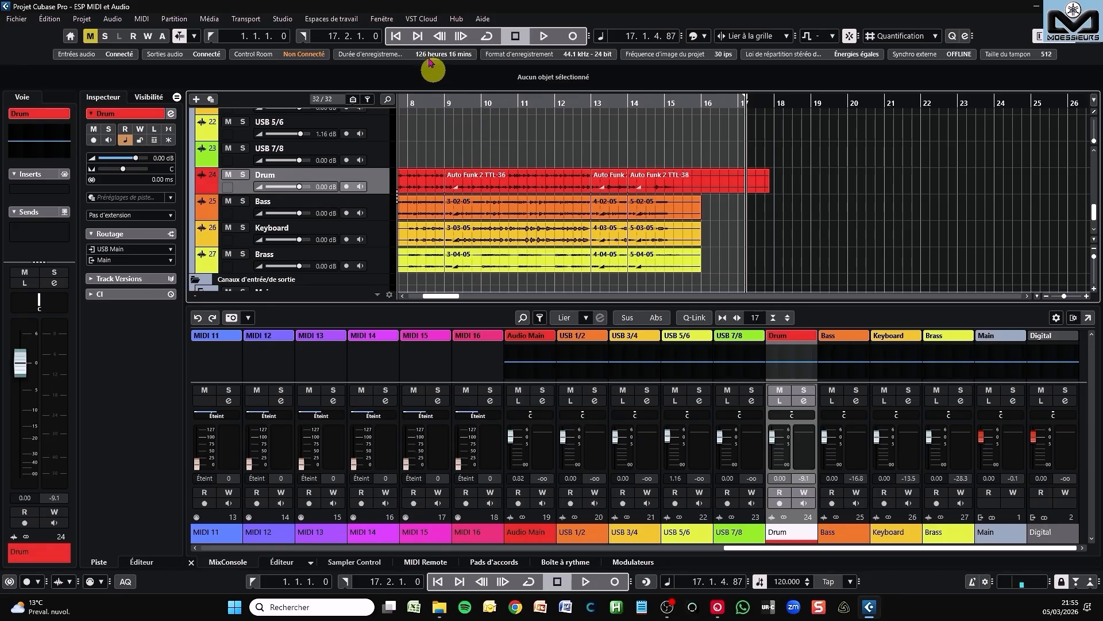
left_click(396, 36)
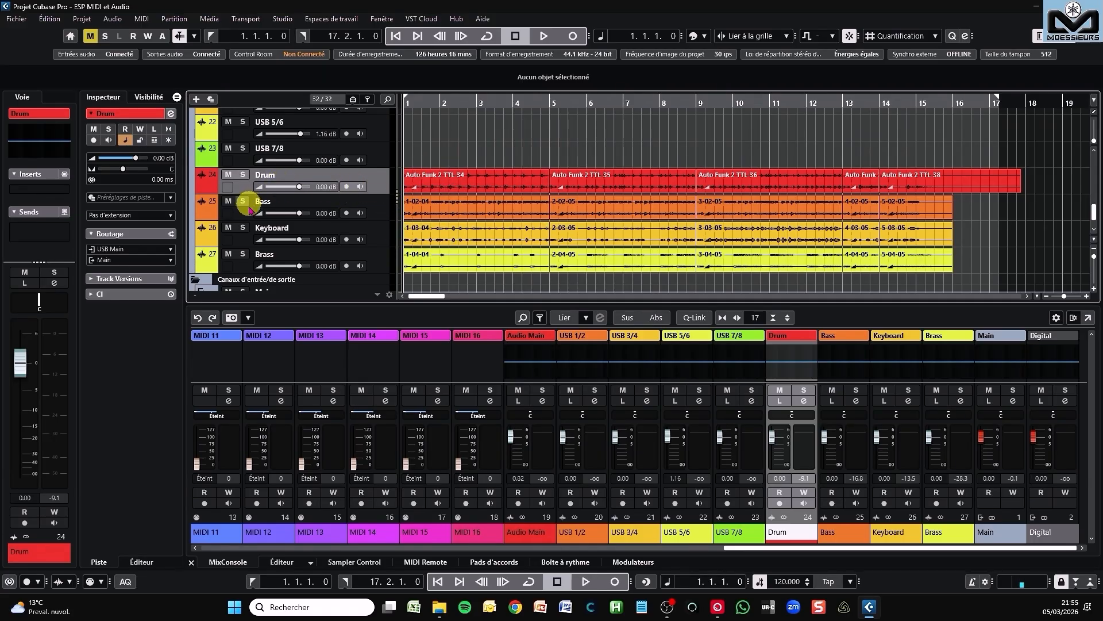
left_click(242, 228)
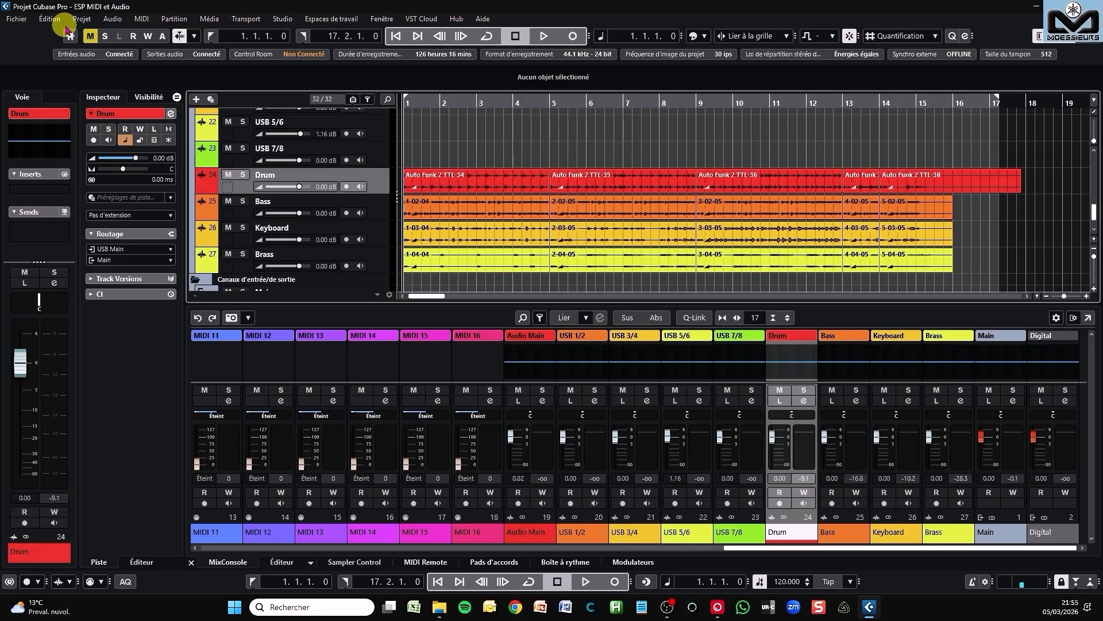
Add a stereo FX track named Reverb with the RoomWorks effect, routed to the Main output.
left_click(82, 19)
mouse_move(128, 33)
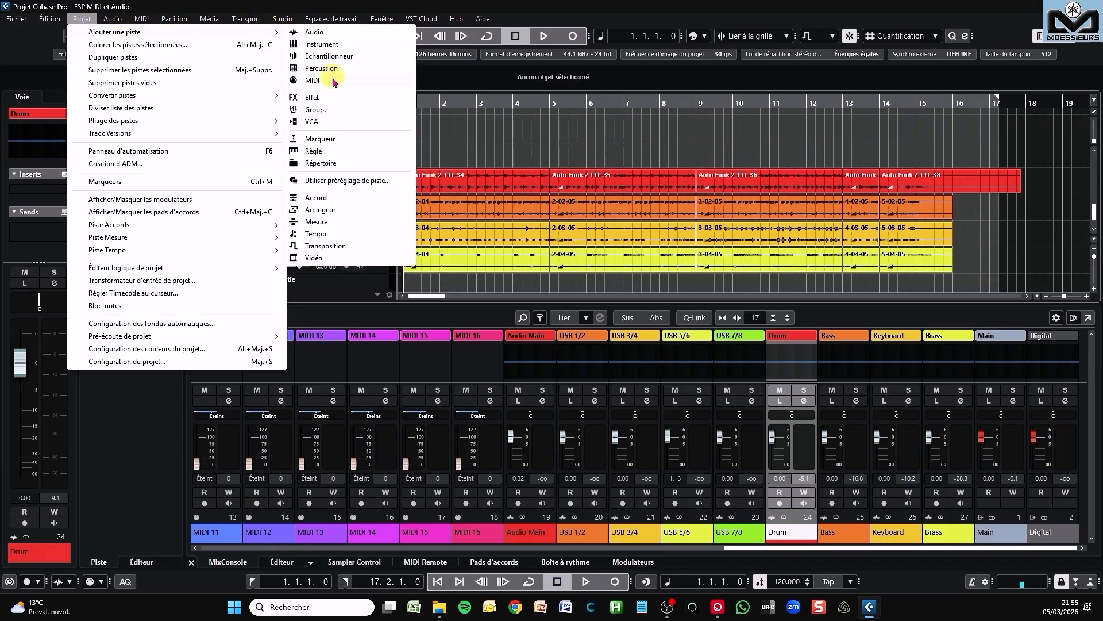
left_click(326, 102)
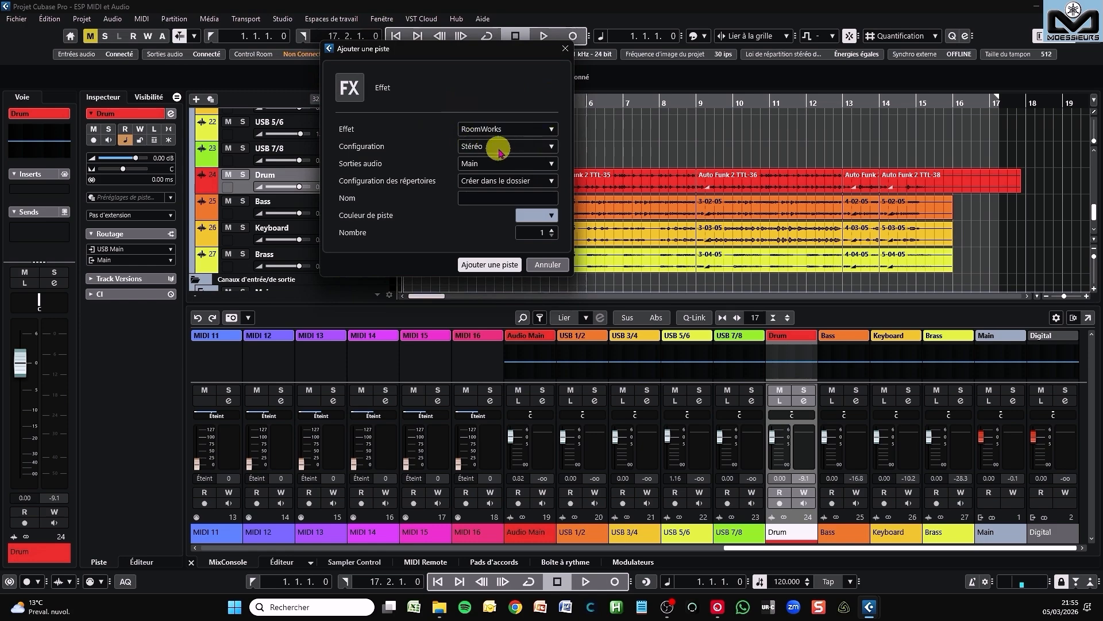
left_click(492, 128)
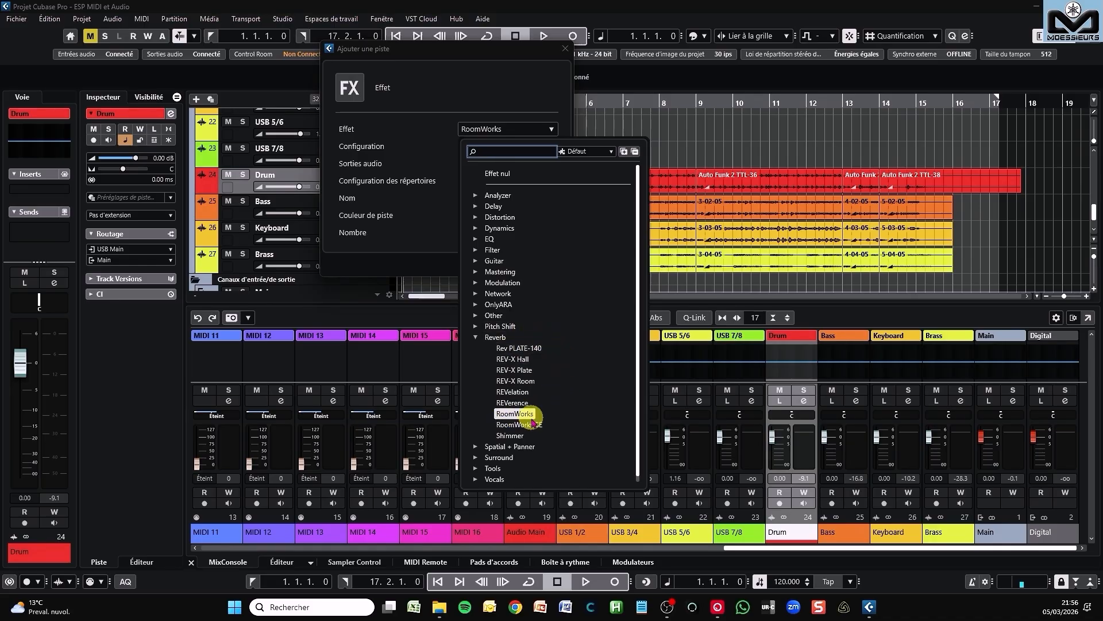
left_click(439, 171)
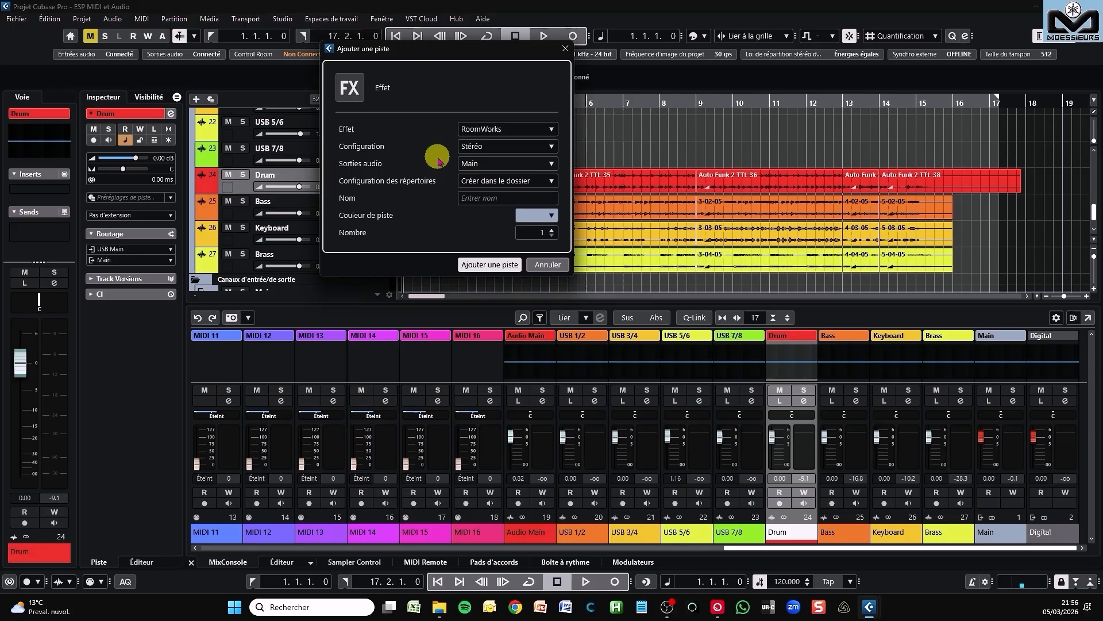
left_click(481, 199)
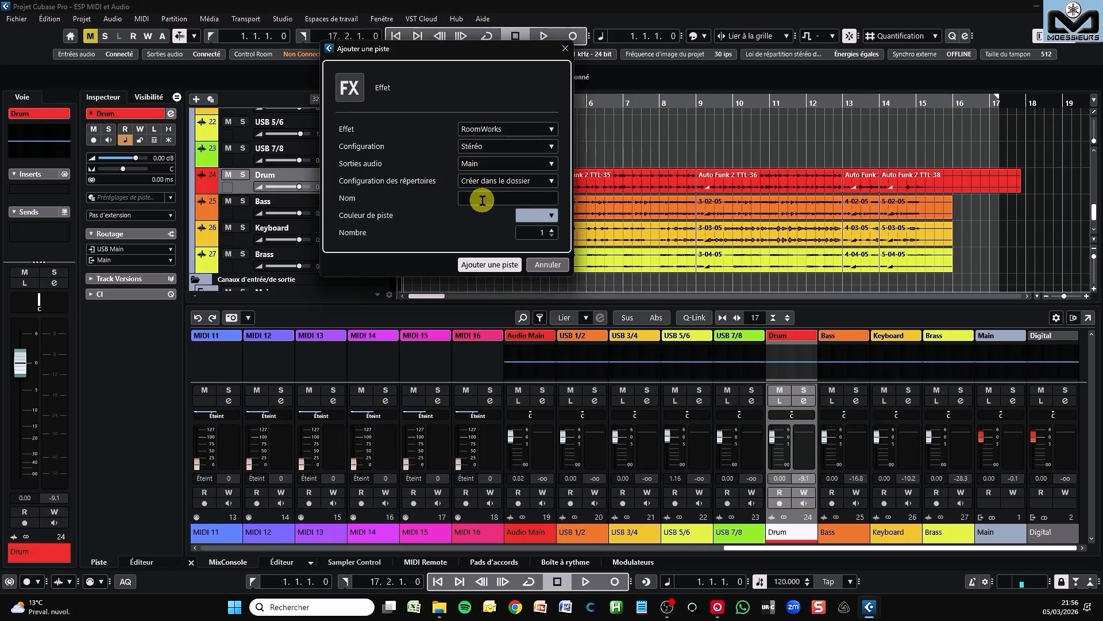
type("Reverb")
key("Return")
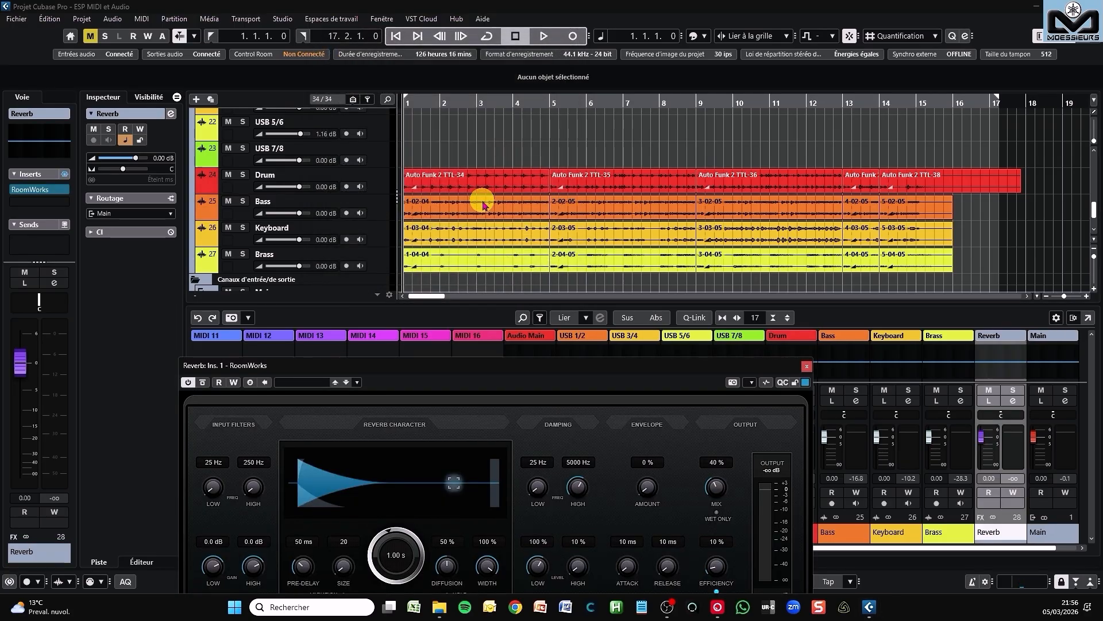
Load the Room Smooth preset in RoomWorks and close the plug-in window.
left_click_drag(468, 356, 609, 86)
left_click(493, 101)
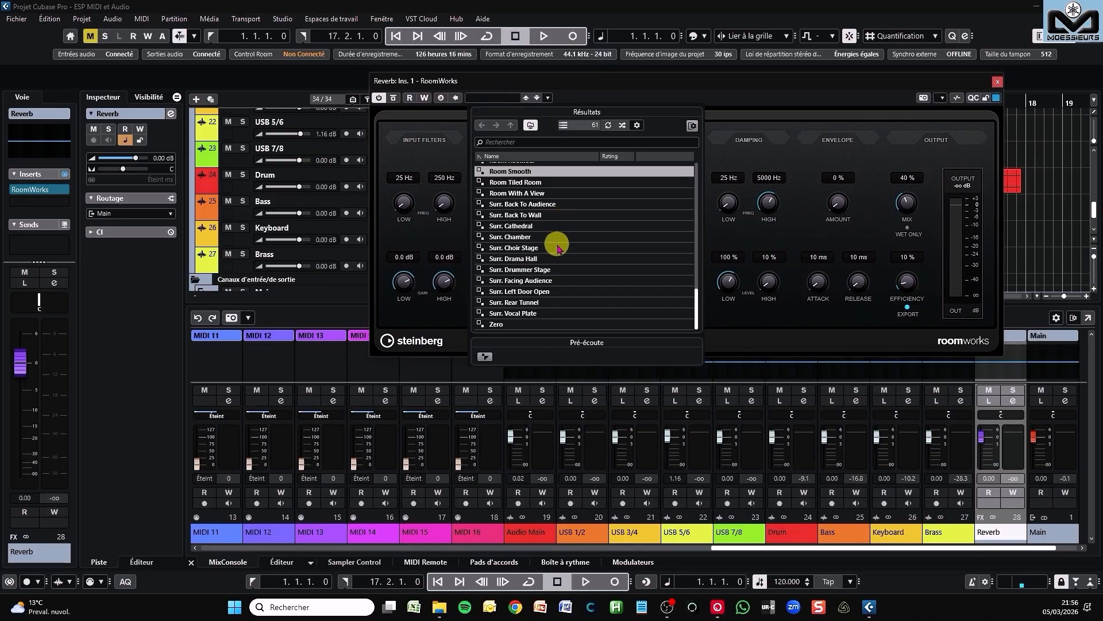
scroll(558, 248, "up", 7)
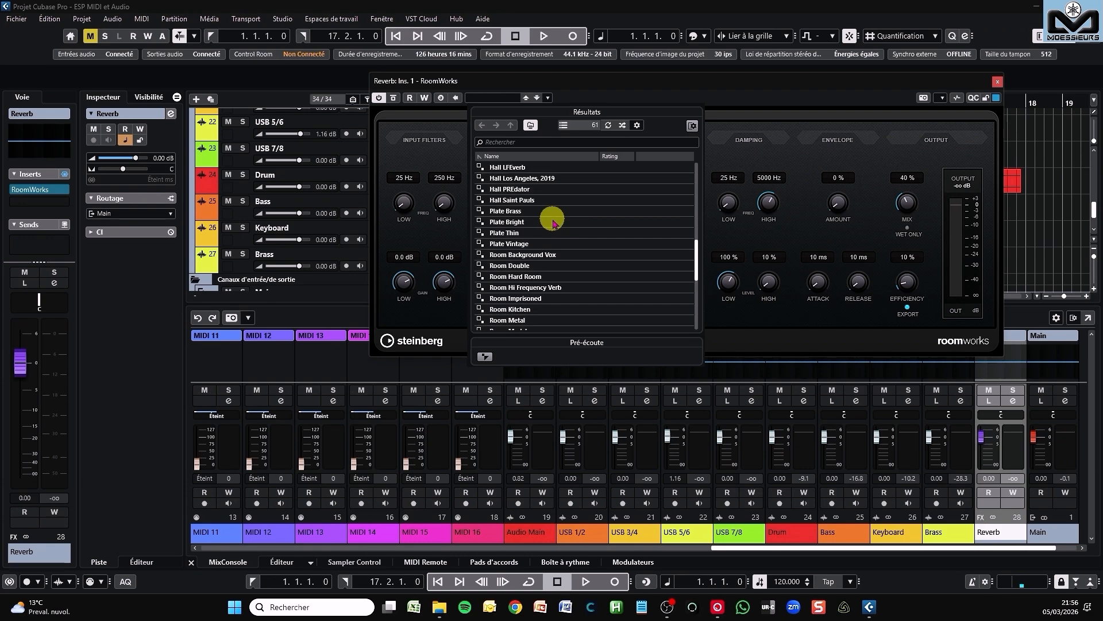
scroll(553, 221, "down", 4)
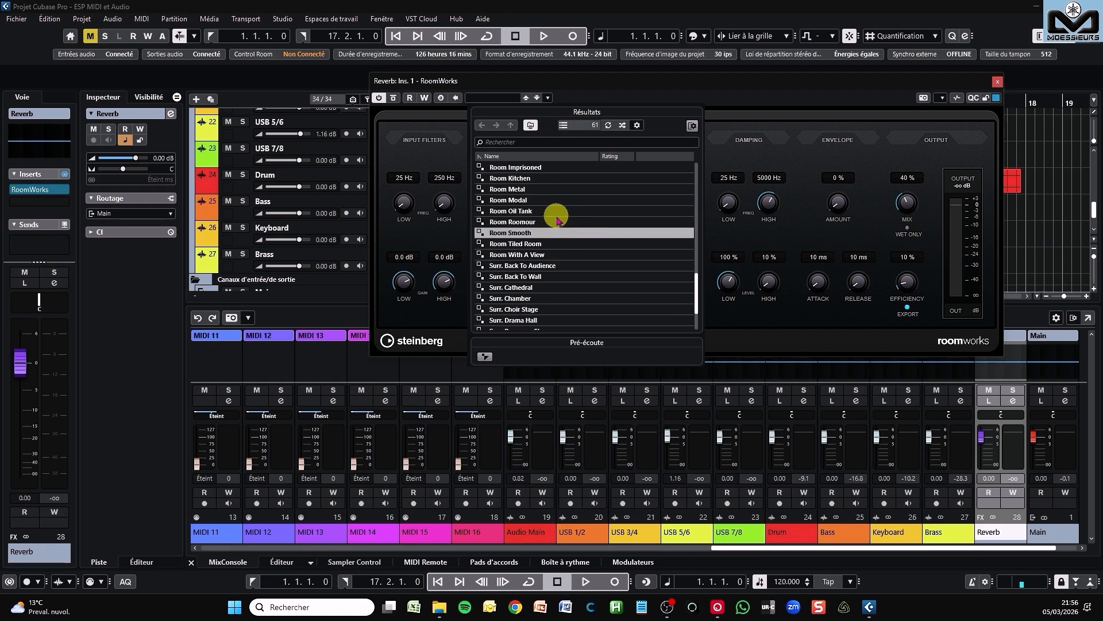
double_click(535, 234)
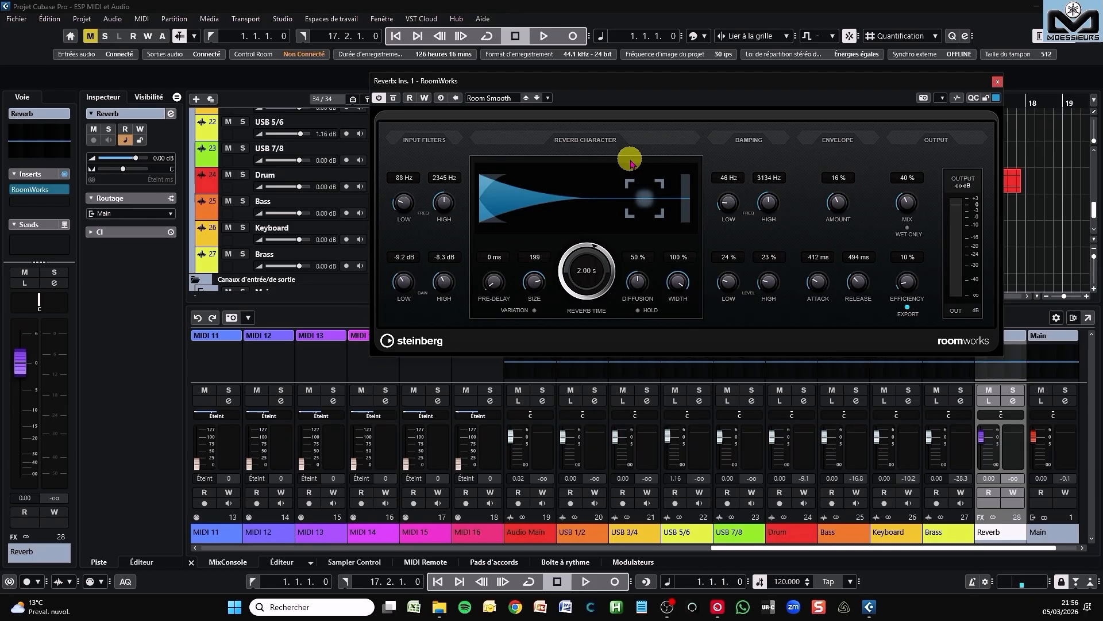
left_click(998, 81)
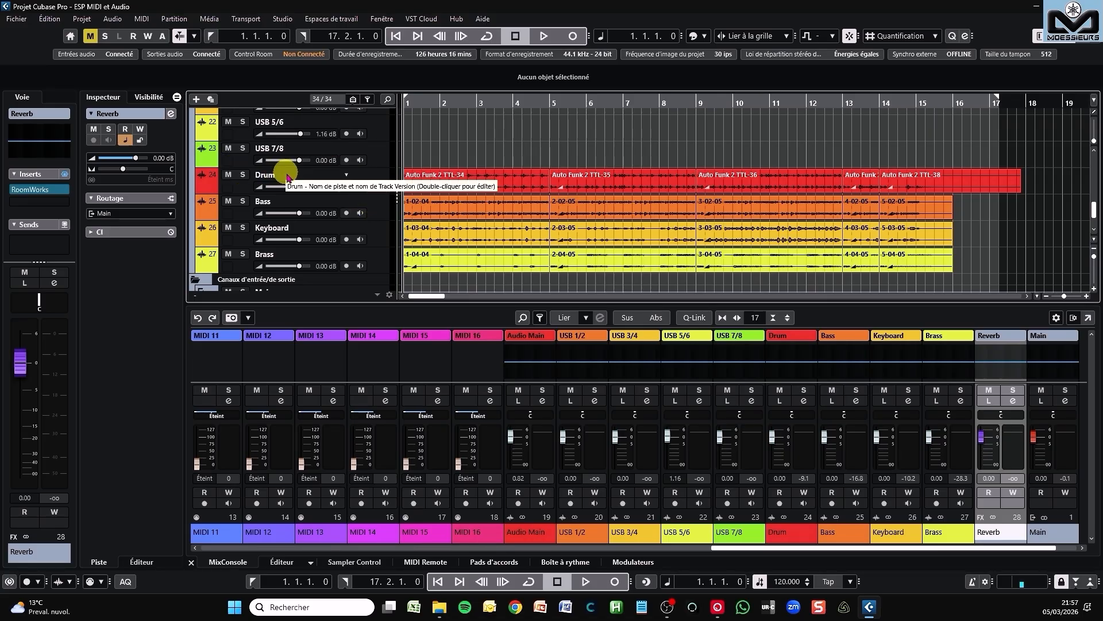
Assign the Keyboard track's first send to the Reverb FX track and activate it.
left_click(377, 234)
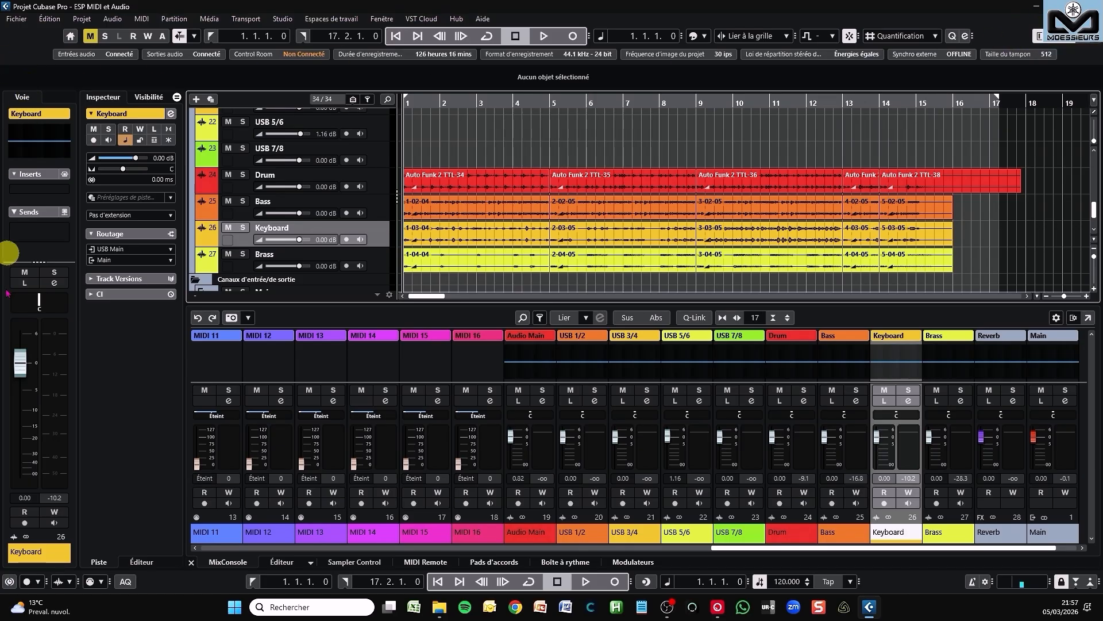
left_click(15, 214)
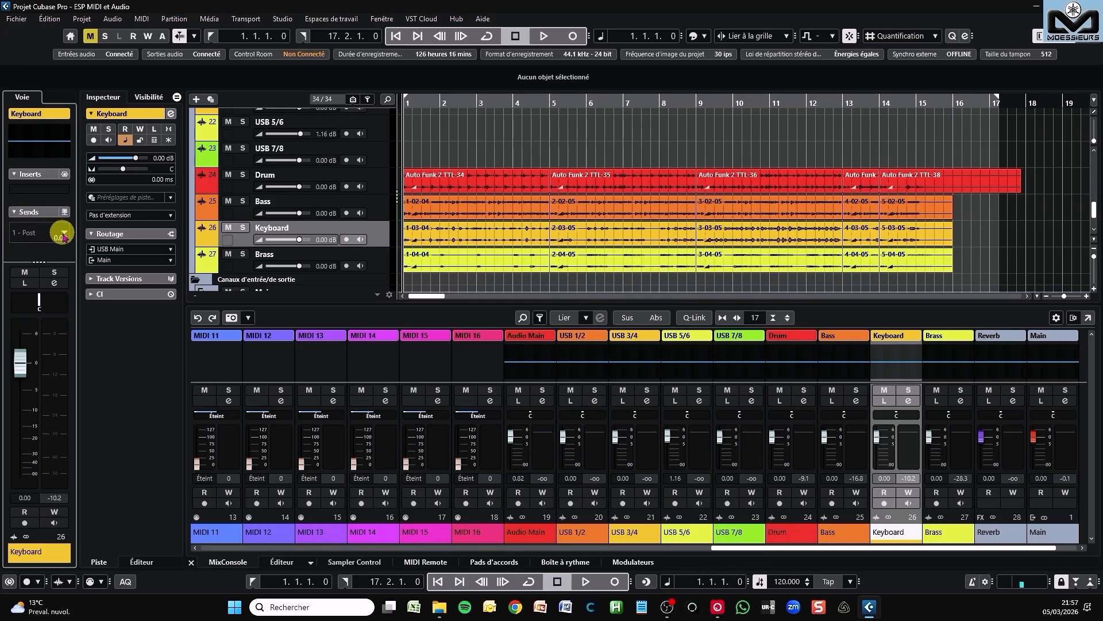
left_click(57, 235)
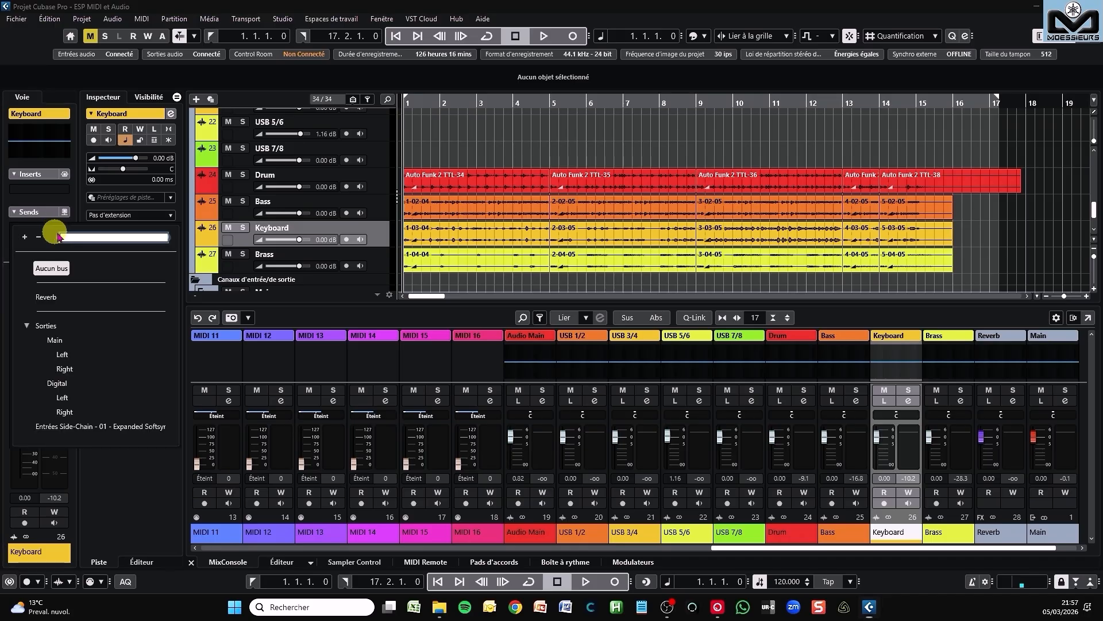
left_click(48, 298)
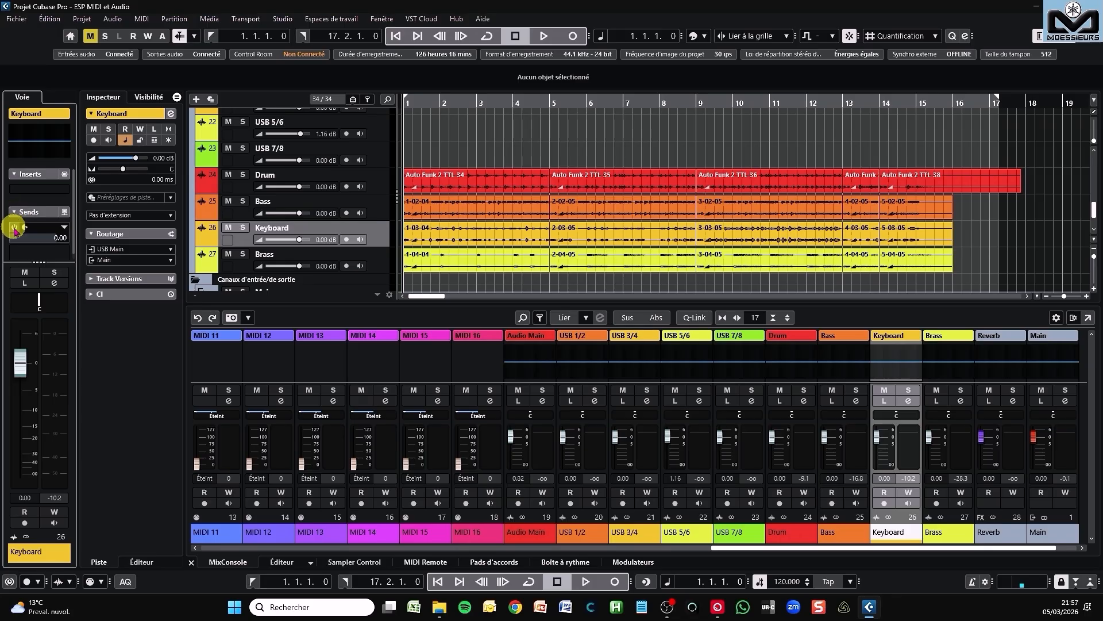
left_click(14, 227)
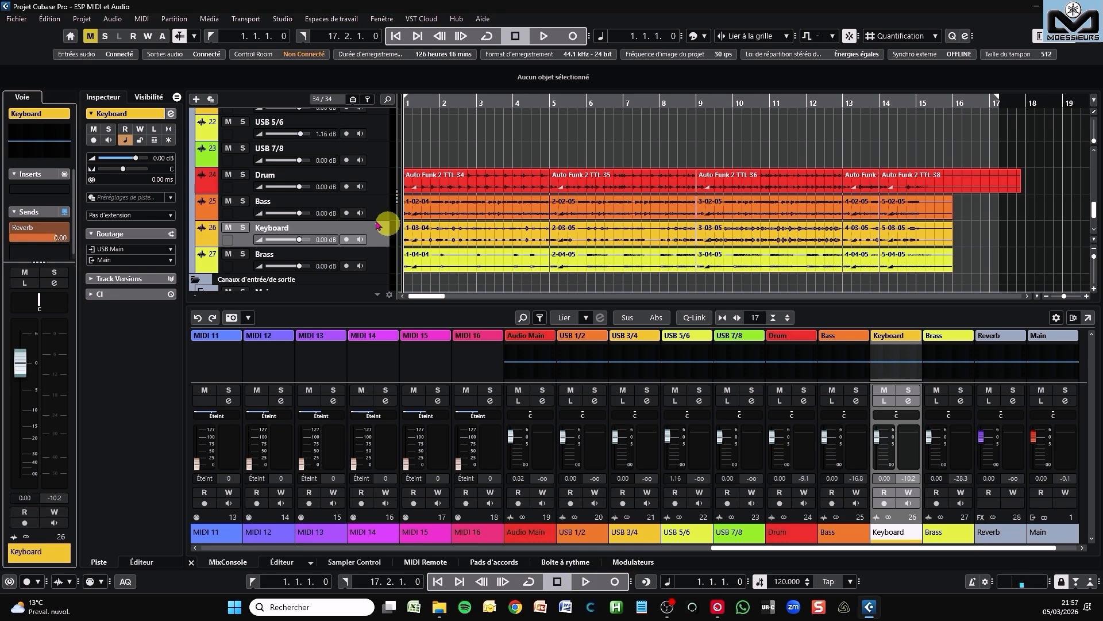
Play the Keyboard track soloed, set its Reverb send level to -0.59 dB, stop playback and turn solo off.
left_click(243, 227)
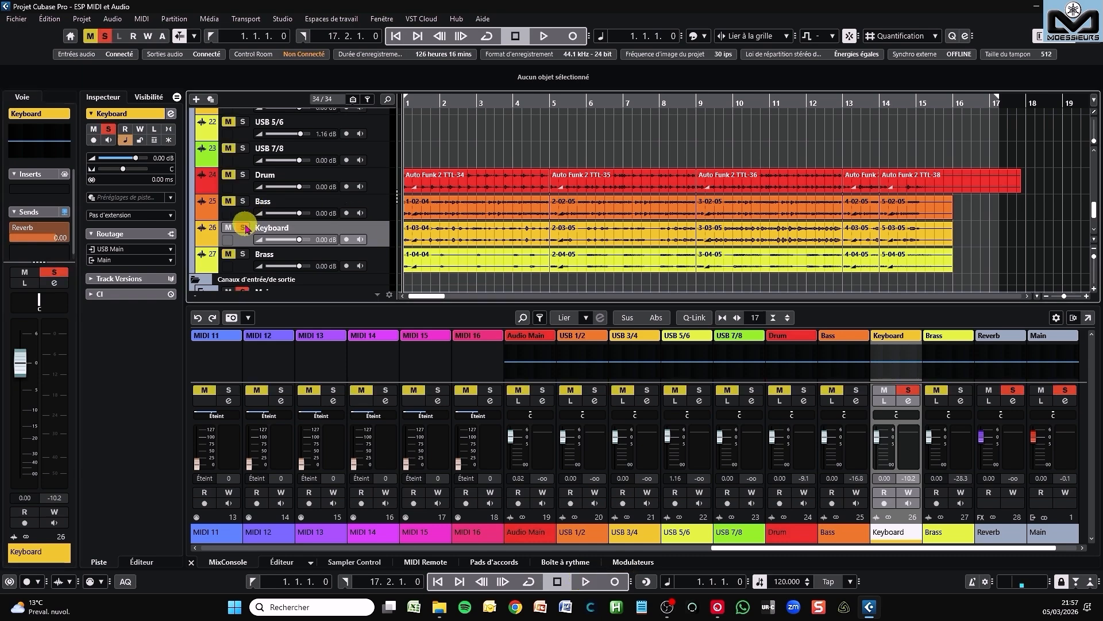
left_click(585, 581)
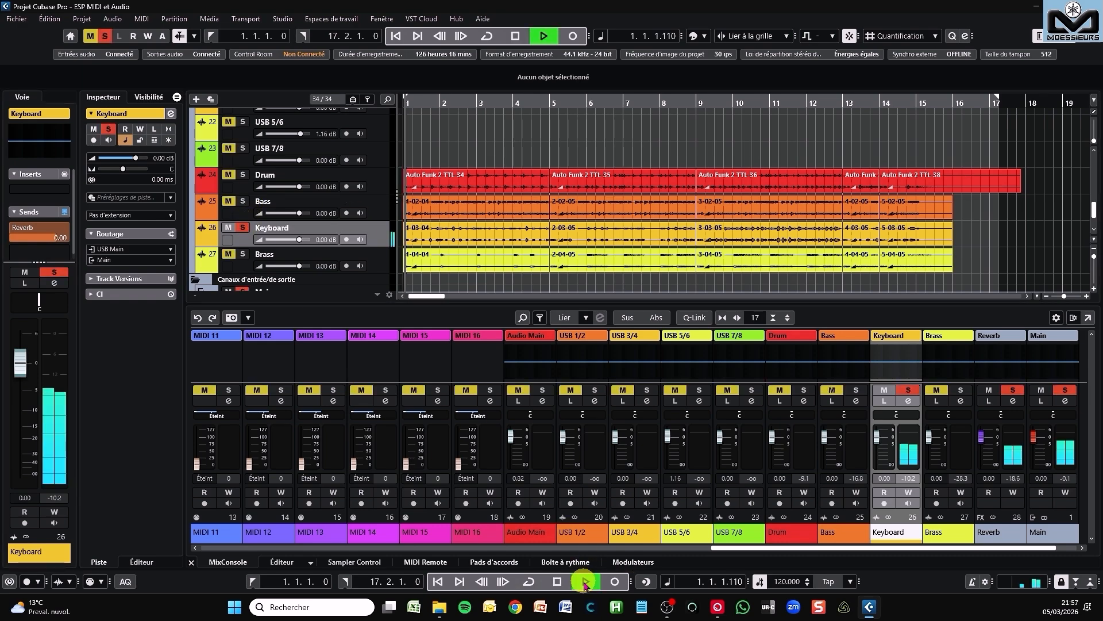
left_click_drag(55, 248, 59, 248)
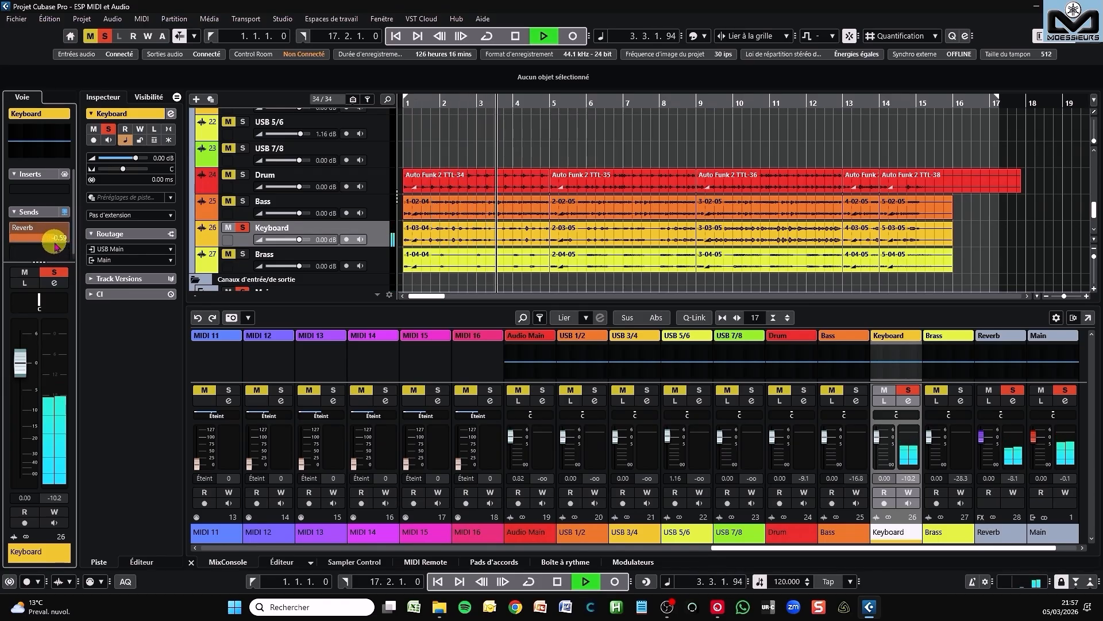
left_click(557, 582)
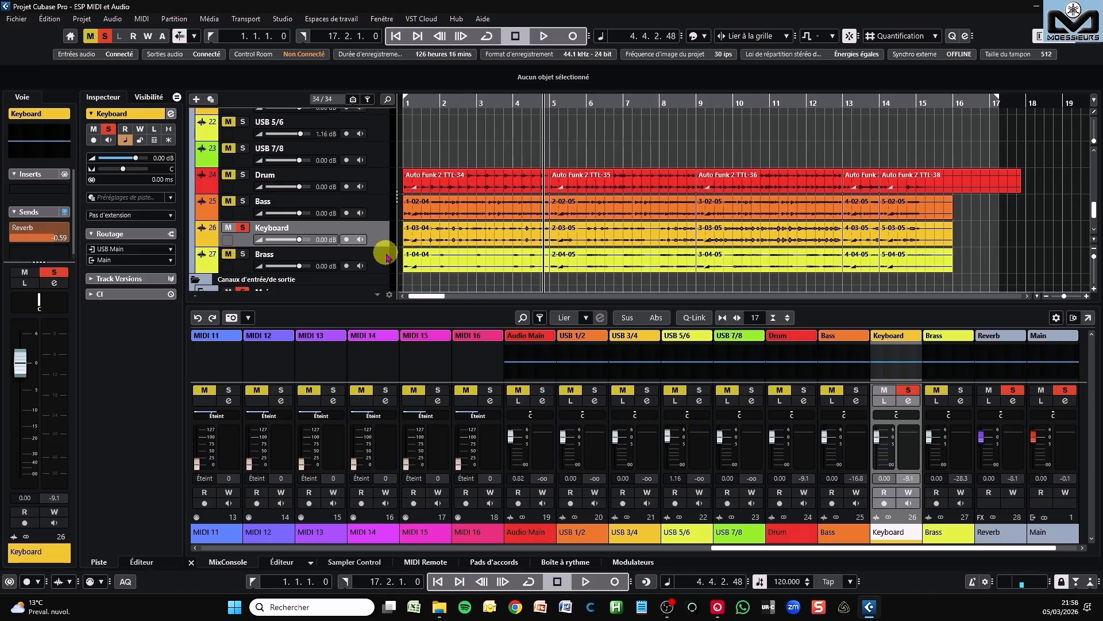
left_click(243, 229)
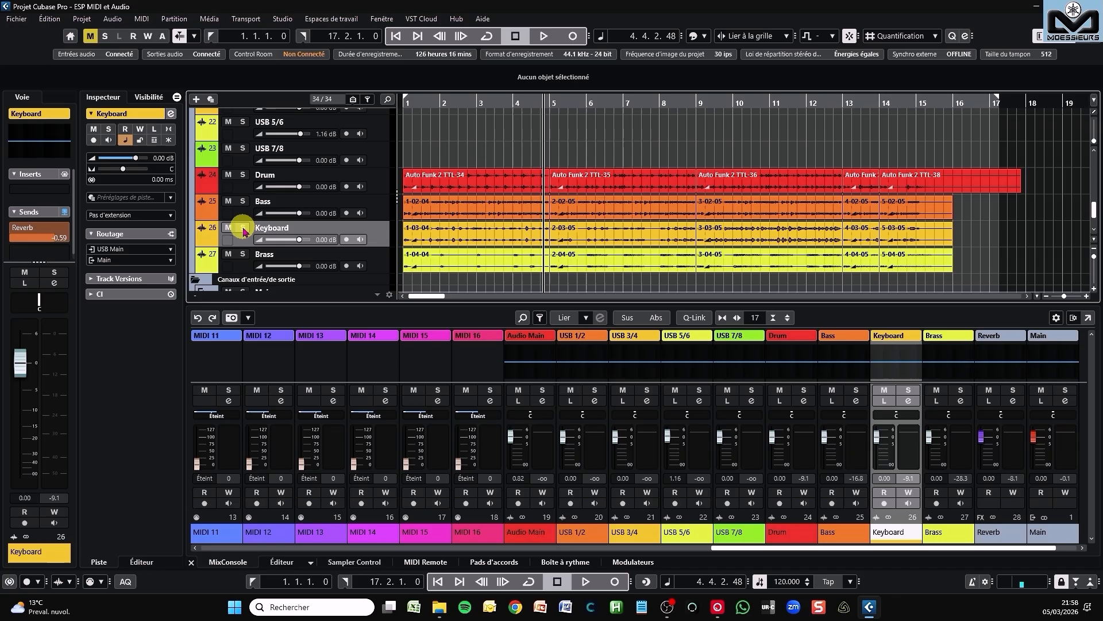
Assign the Brass track's first send to the Reverb FX track and activate it.
left_click(368, 259)
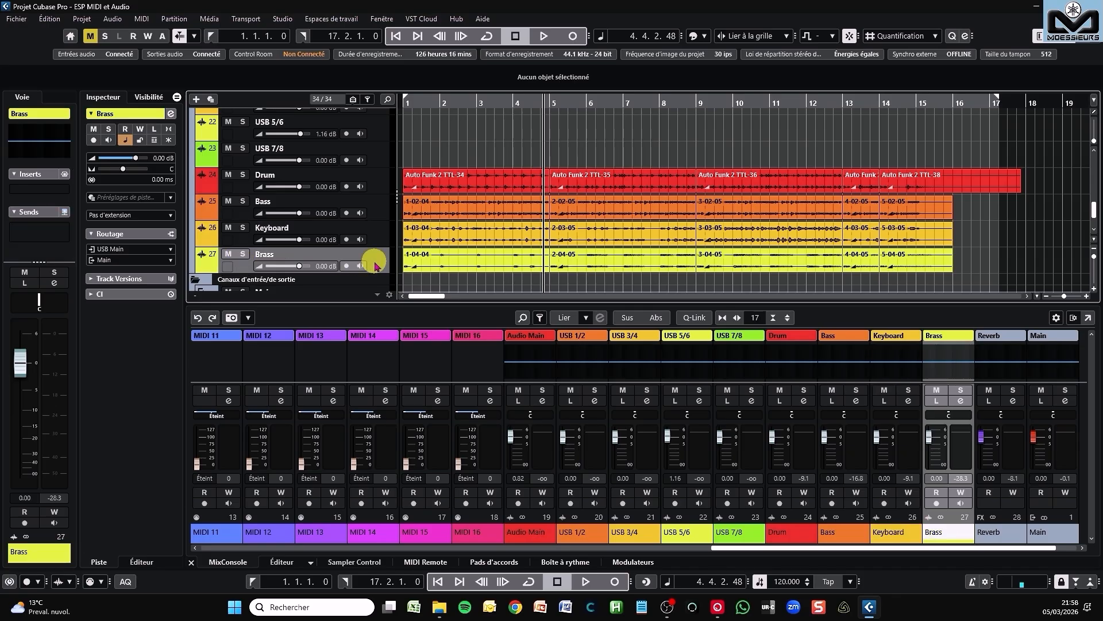
left_click(13, 213)
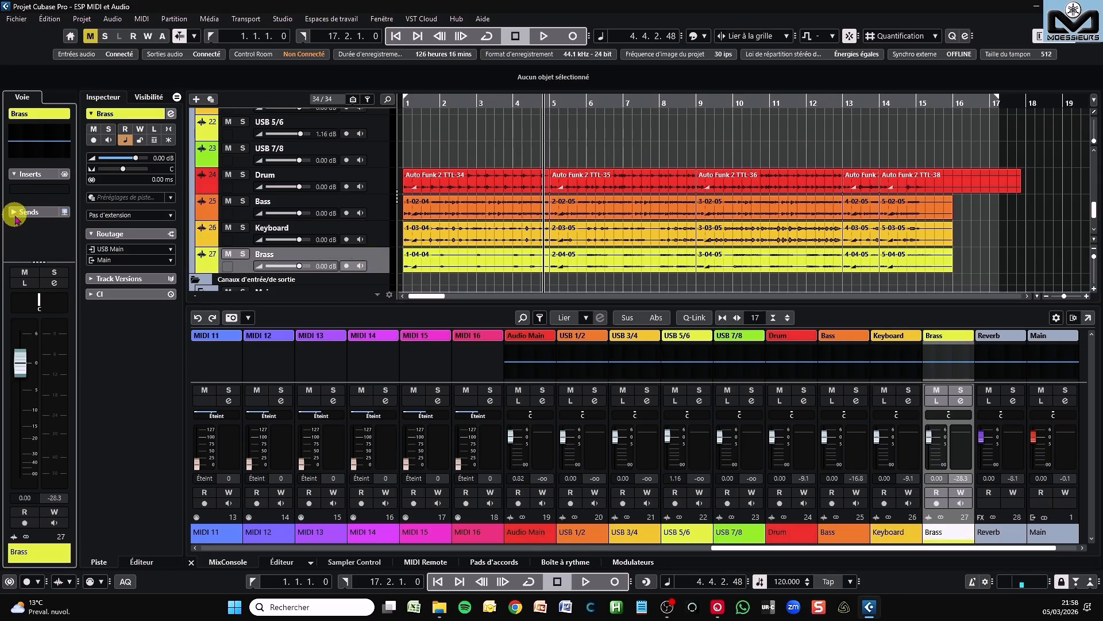
left_click(14, 213)
left_click(43, 231)
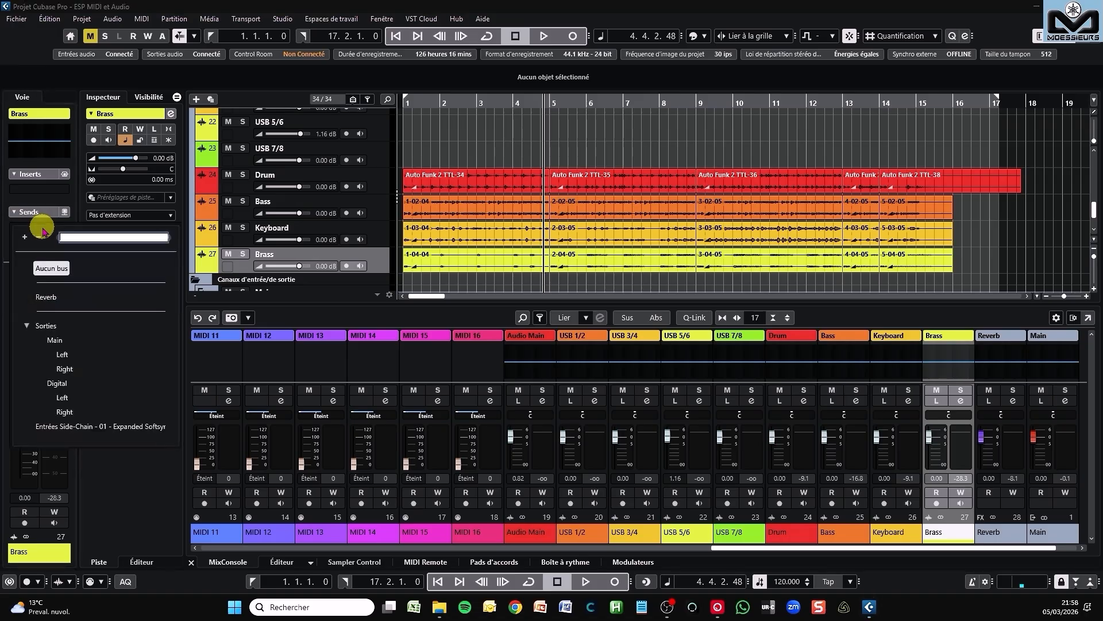
left_click(46, 297)
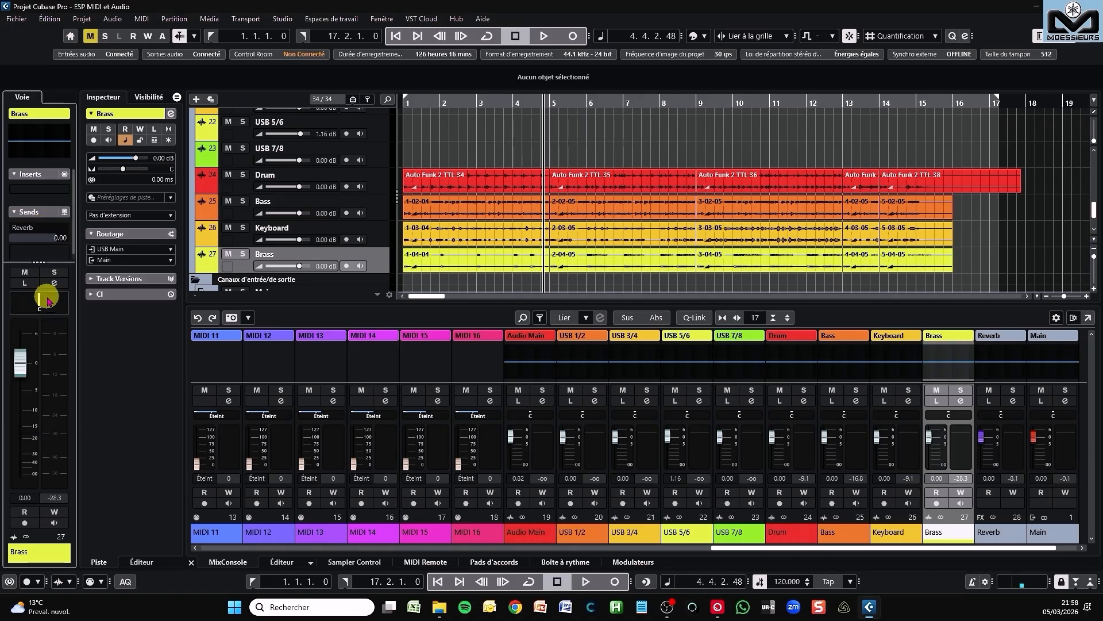
left_click(14, 227)
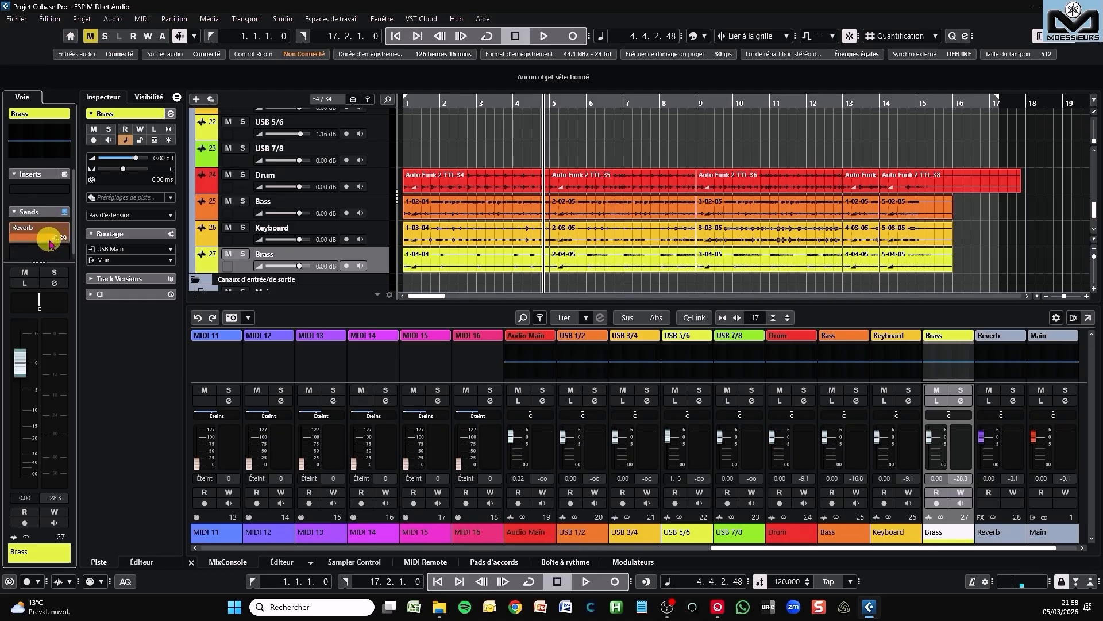
Assign the Bass track's first send to the Reverb FX track and activate it.
left_click(372, 206)
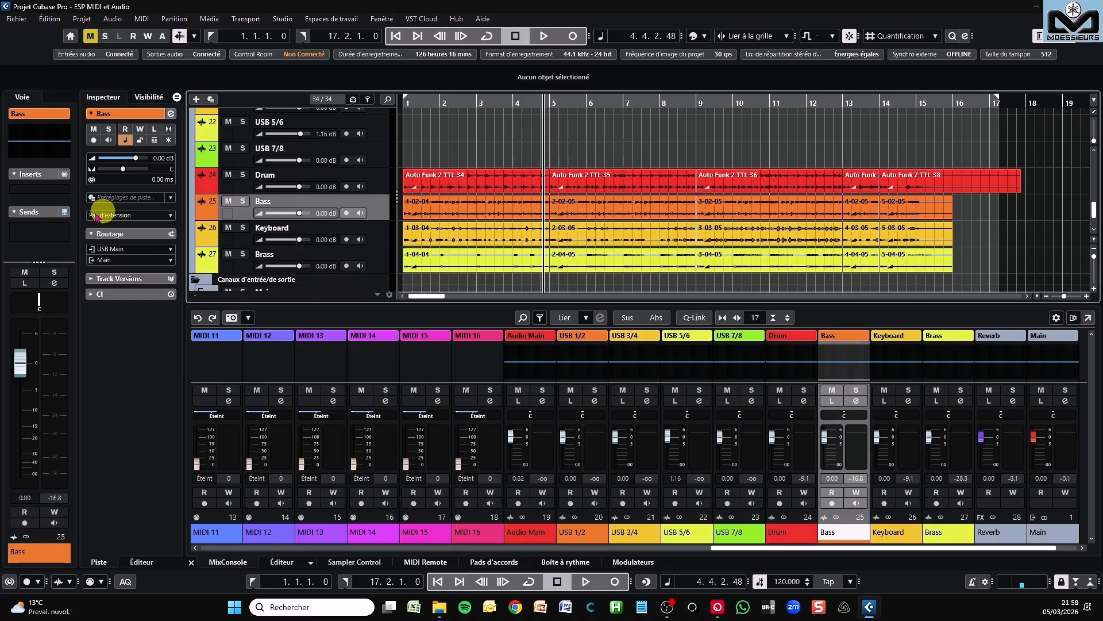
left_click(19, 226)
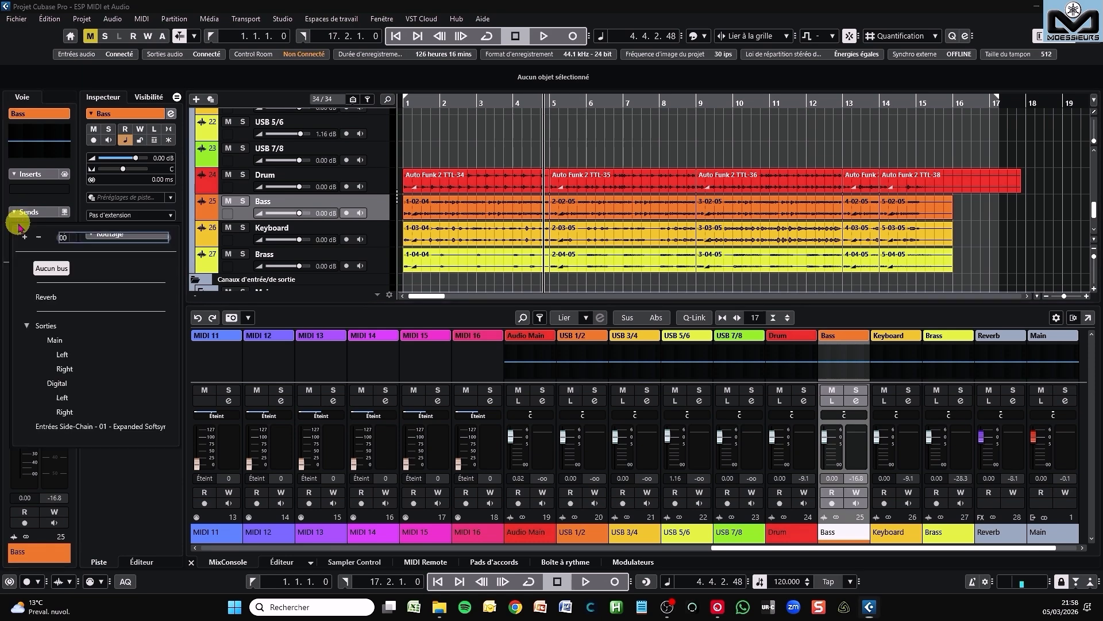
left_click(46, 297)
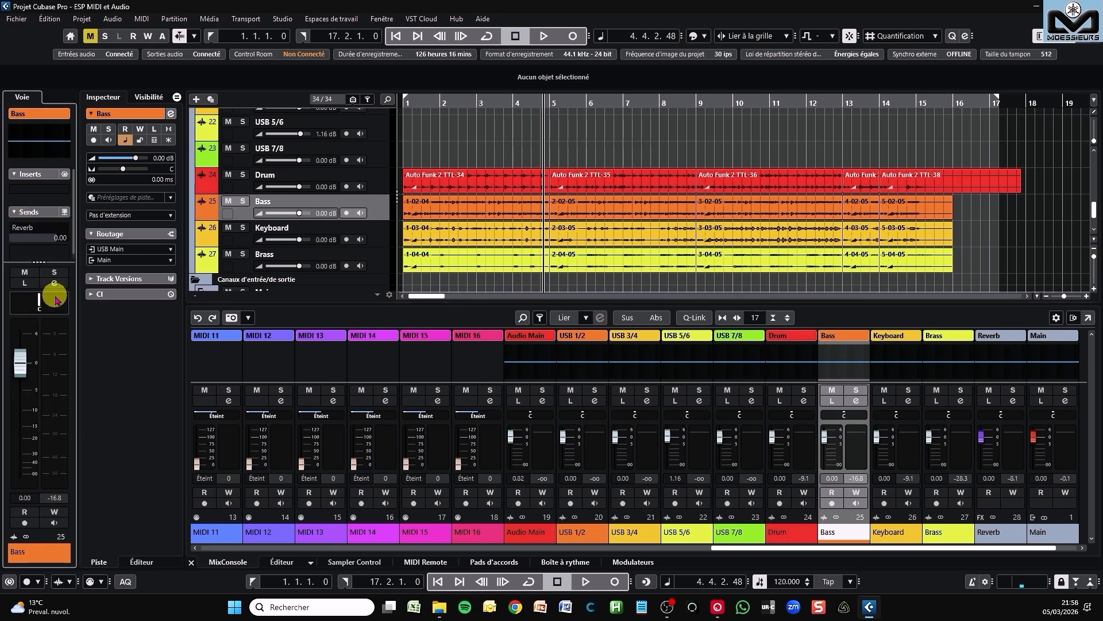
left_click(22, 229)
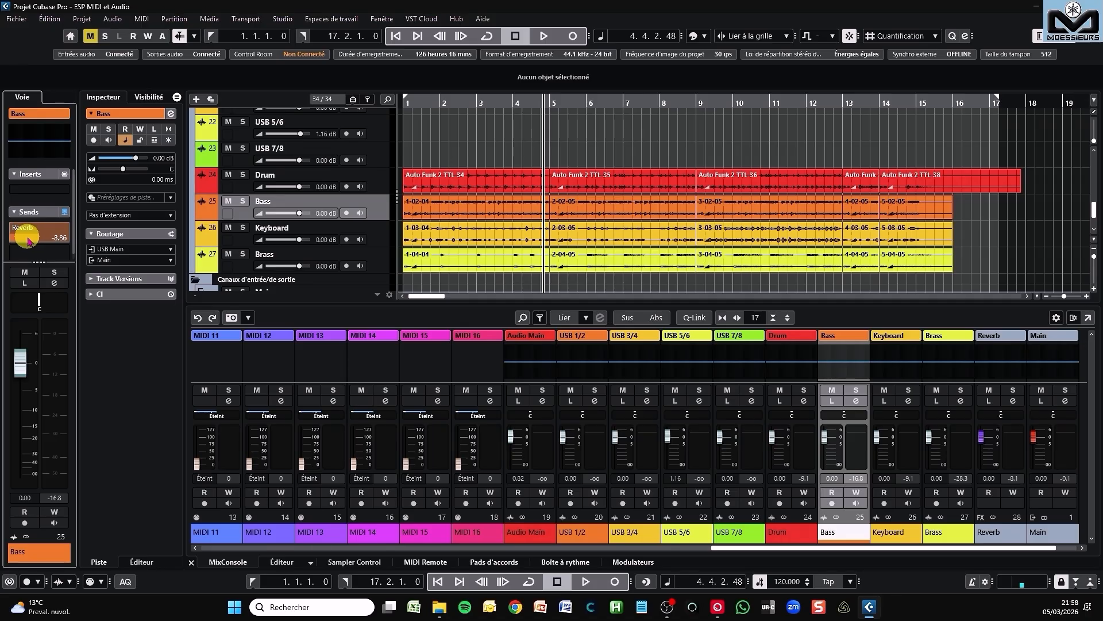
Play the Bass track soloed and set its Reverb send level to -11.4 dB.
left_click_drag(27, 237, 24, 237)
left_click(243, 202)
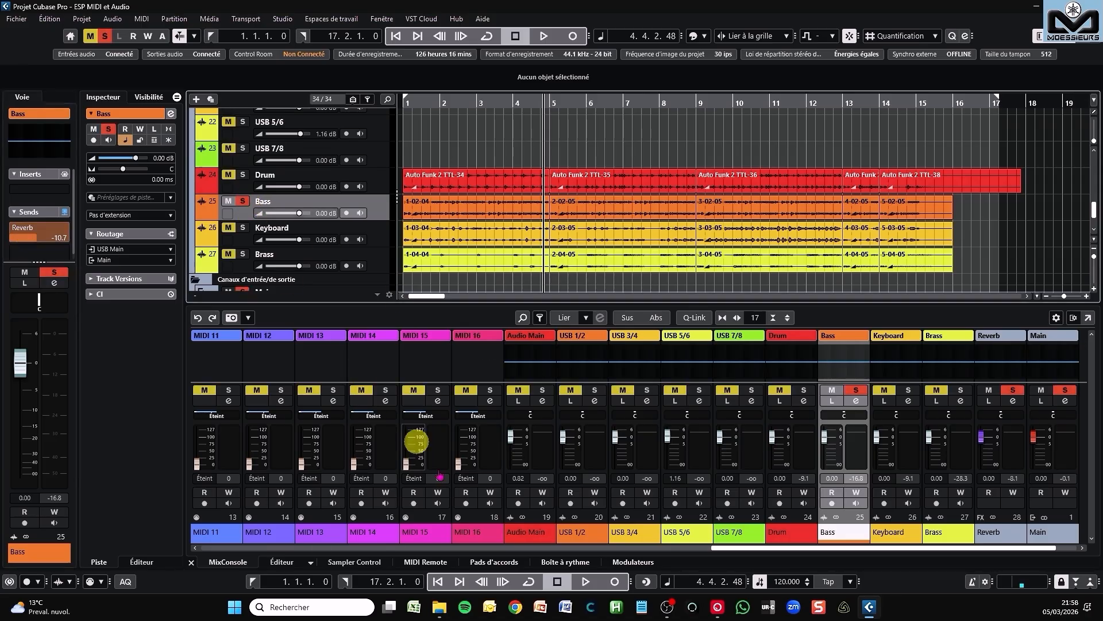
left_click(585, 582)
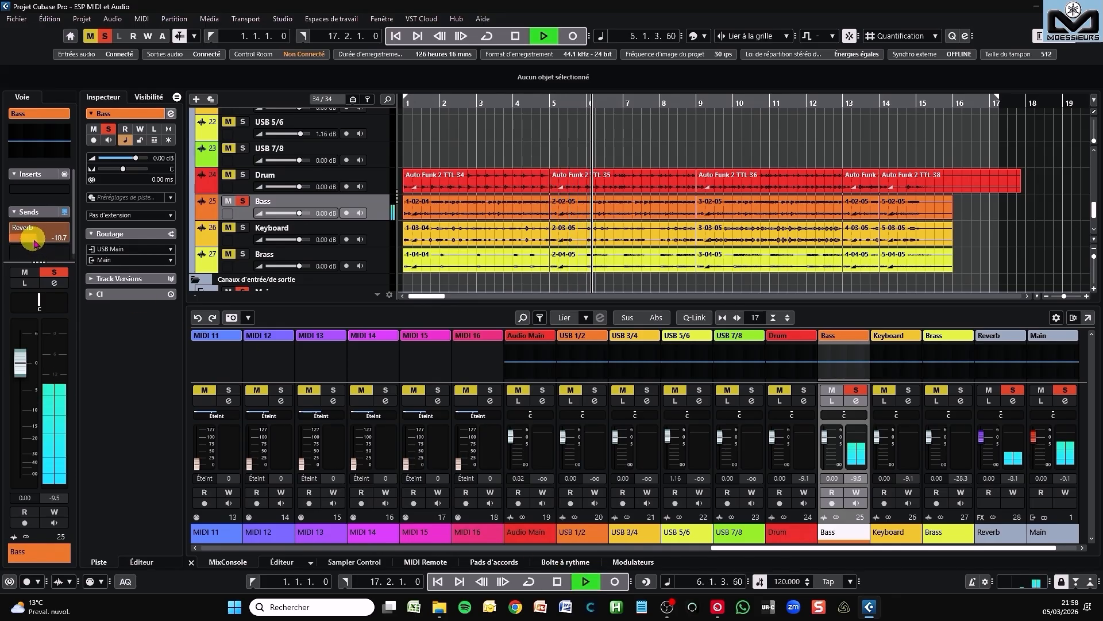
left_click_drag(32, 237, 29, 238)
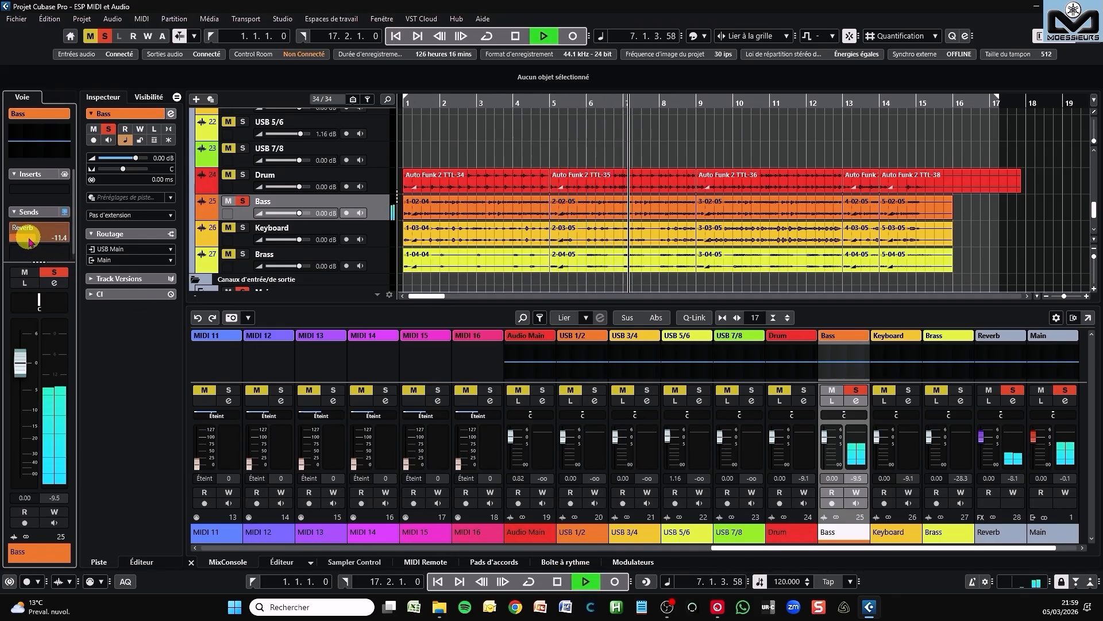
Solo the Brass track instead of Bass, set its Reverb send level to -1.00 dB, turn solo off and stop playback.
left_click(242, 254)
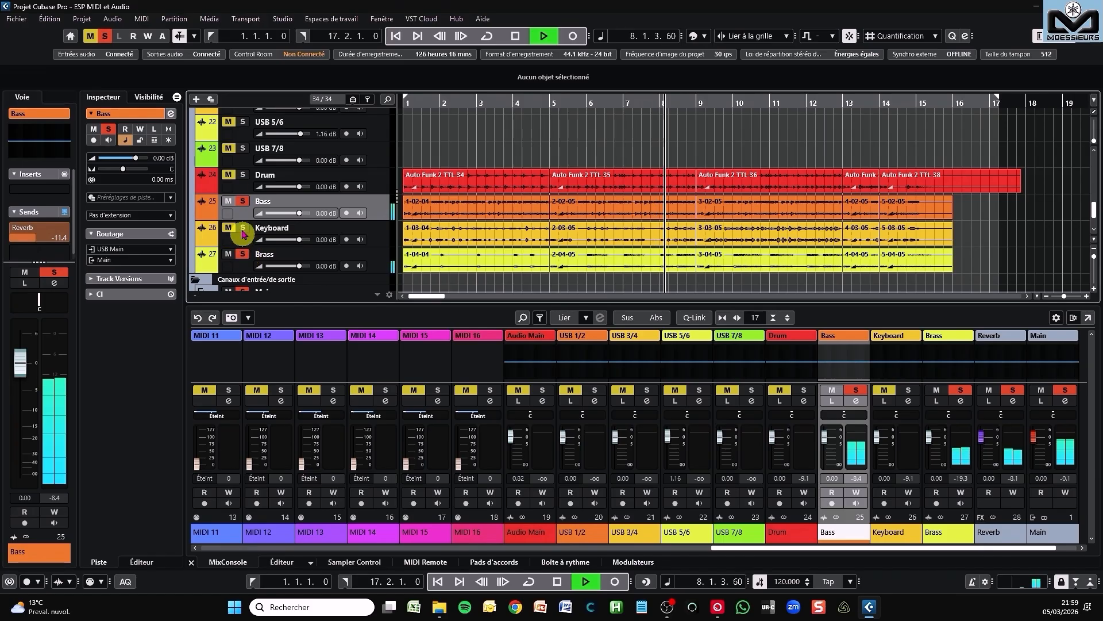
left_click(243, 200)
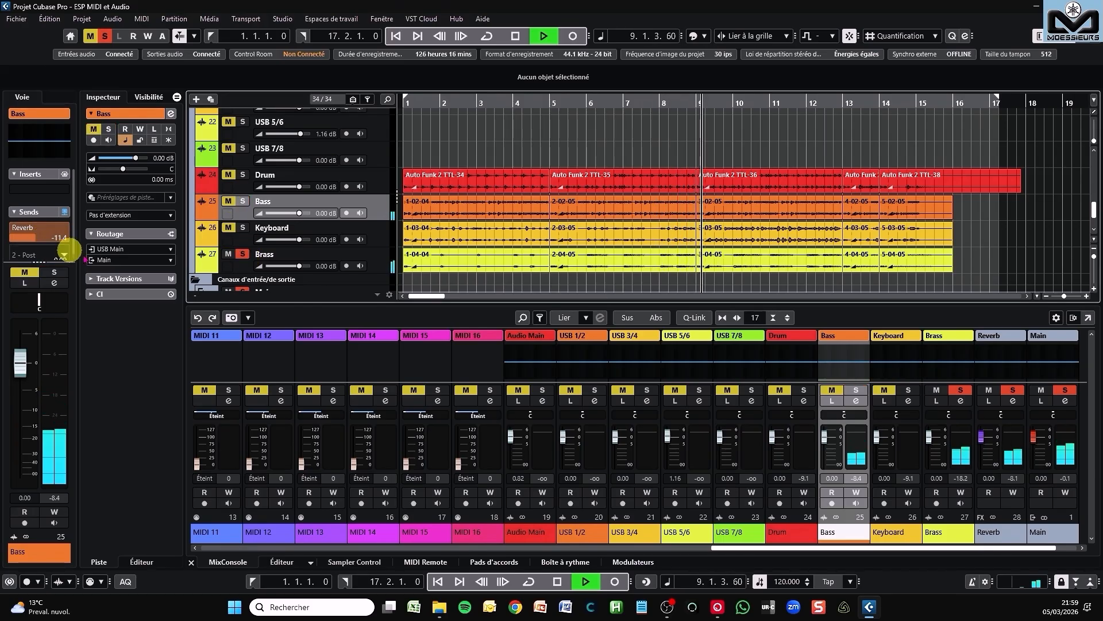
left_click(239, 267)
left_click_drag(67, 246, 61, 241)
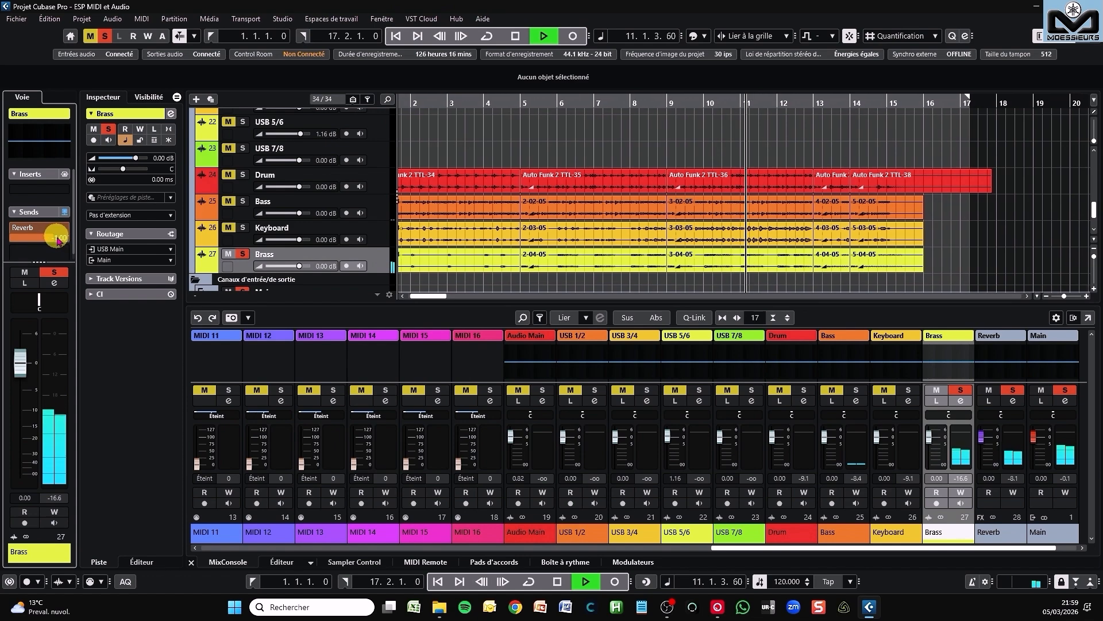
left_click(242, 255)
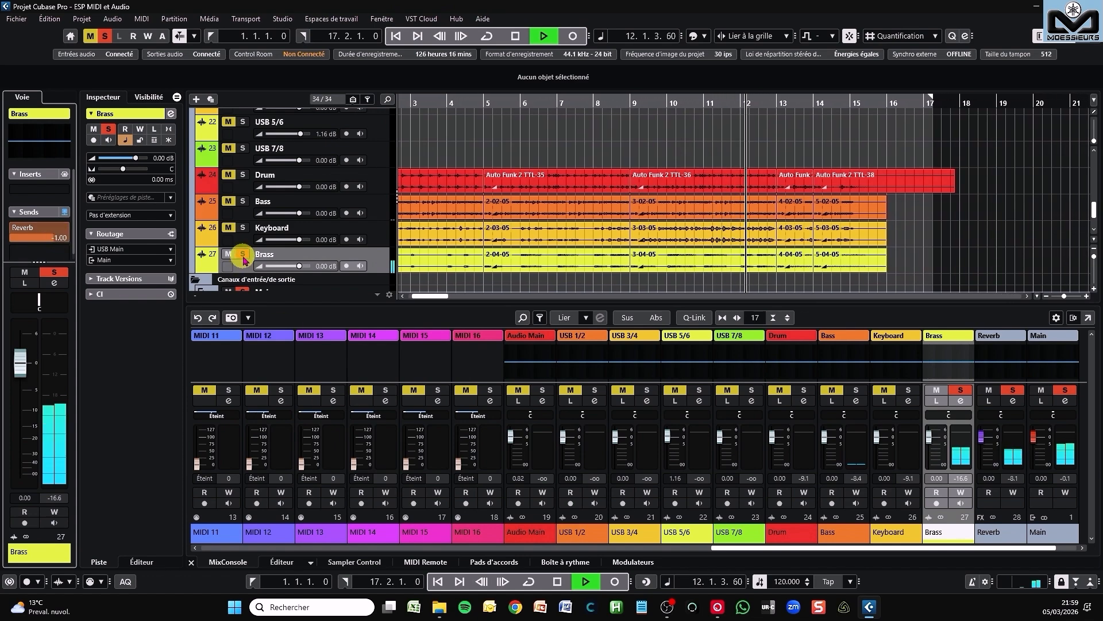
left_click(557, 582)
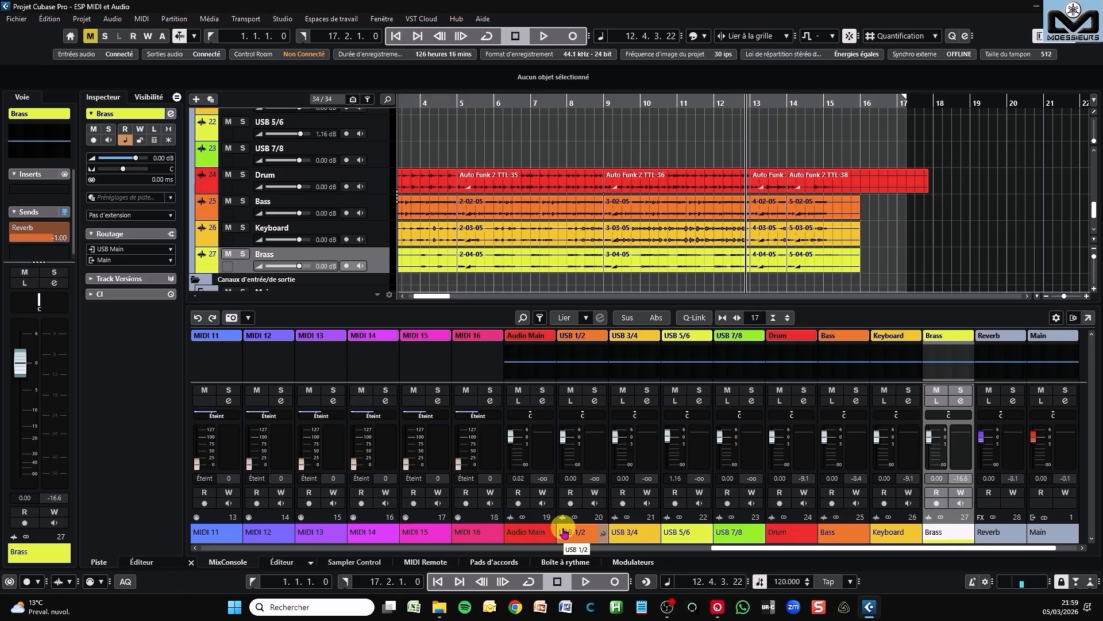
Return to the project start, lower the Reverb channel to -3.64 dB, and pan Keyboard to R26 and Brass to L22.
left_click(438, 581)
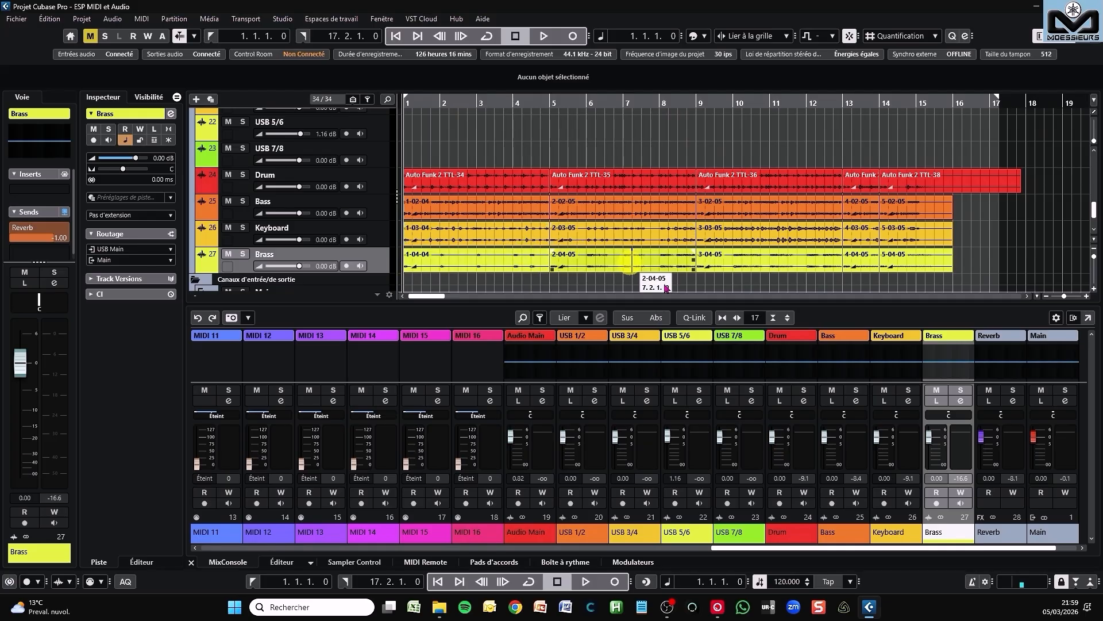
left_click_drag(985, 446, 989, 456)
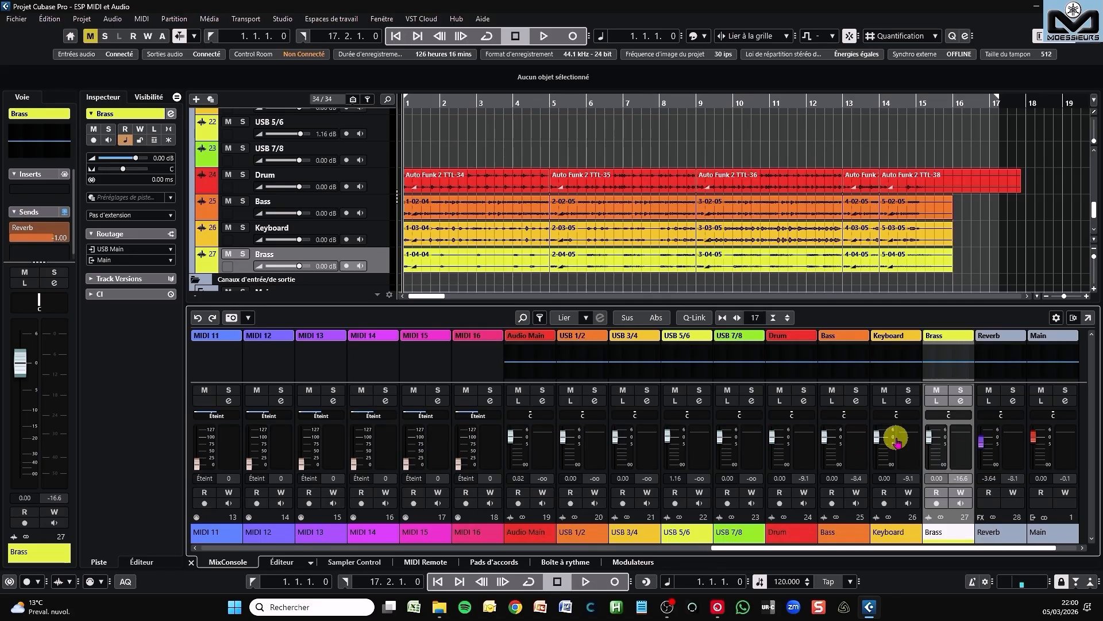
left_click_drag(904, 415, 902, 416)
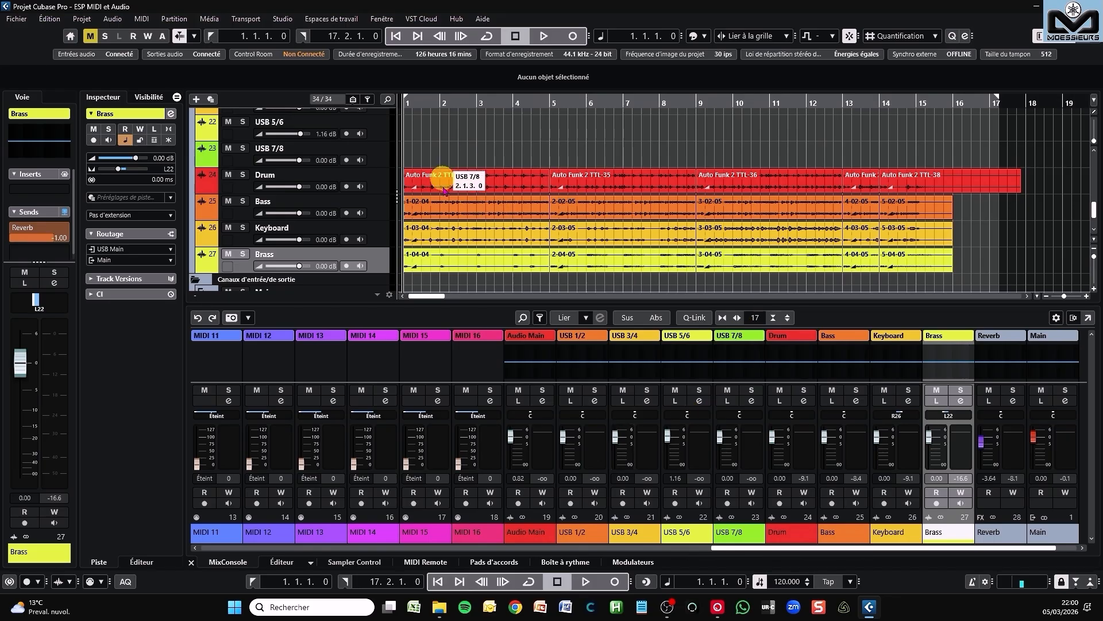
Play the full mix, lower the Bass channel's volume to -3.64 dB and stop playback.
scroll(517, 234, "down", 3)
scroll(500, 217, "up", 4)
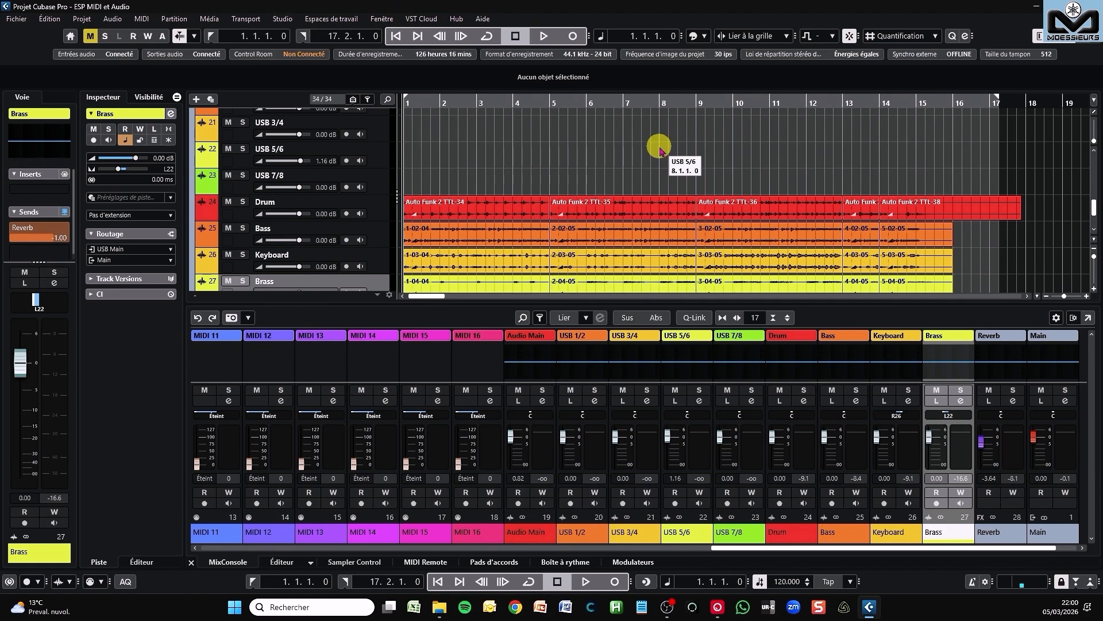
key("space")
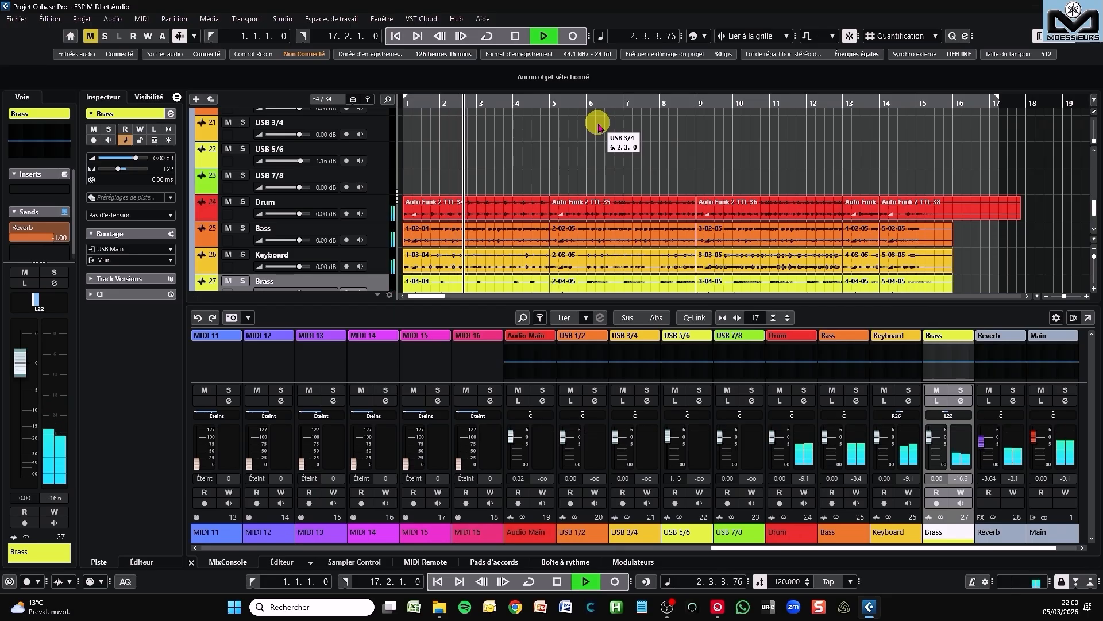
scroll(616, 122, "down", 1)
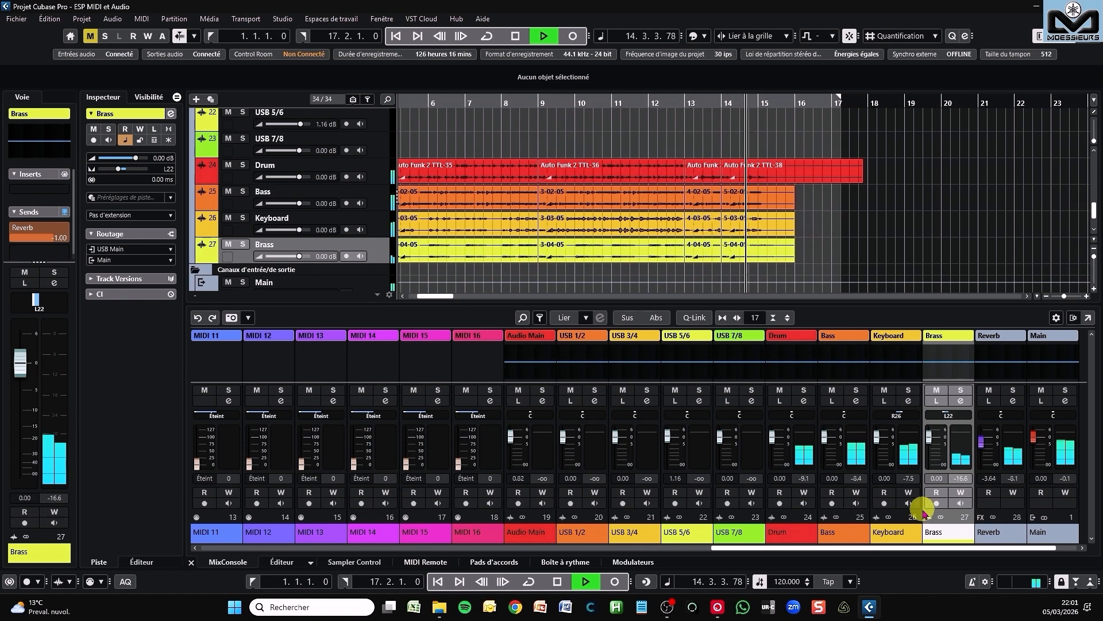
left_click_drag(826, 438, 826, 447)
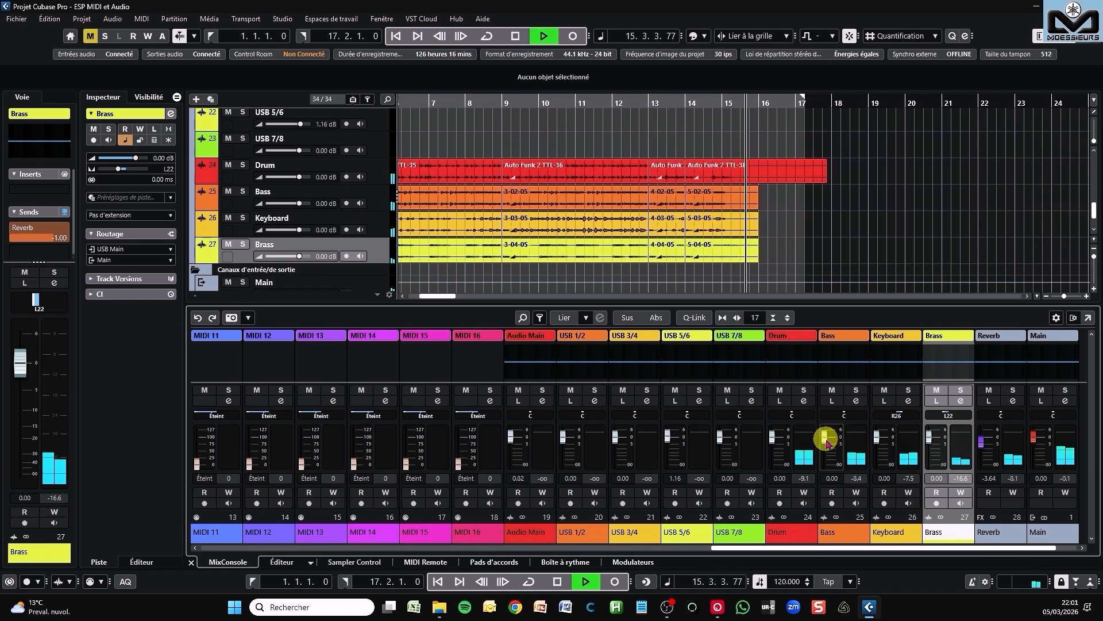
left_click(557, 582)
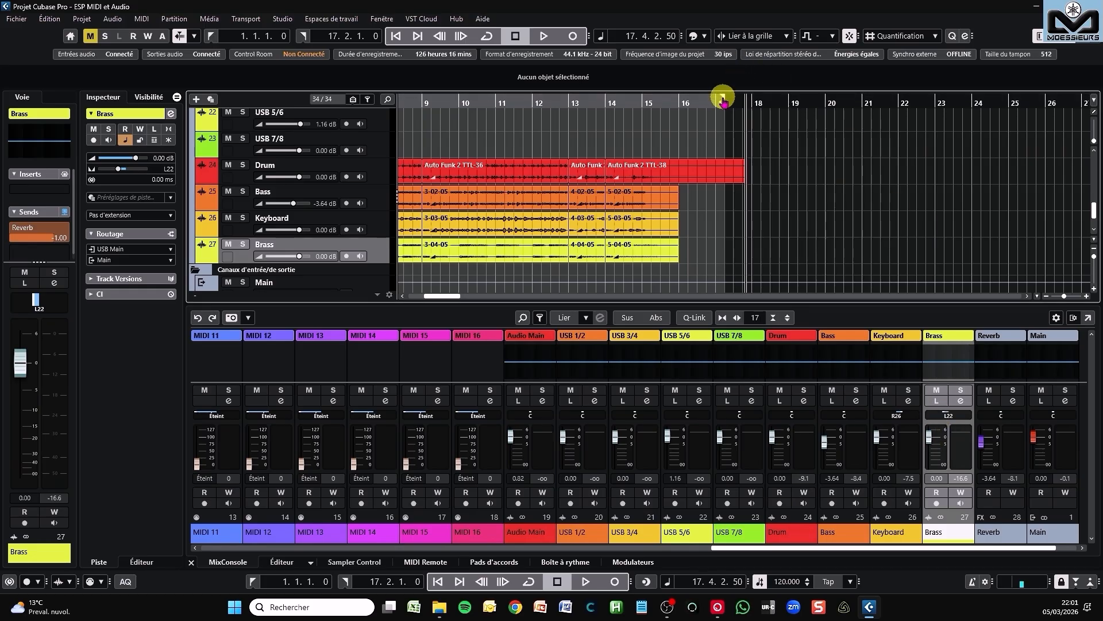
Move the right locator to 17.4.3.0 at the end of the Drum events and open the audio mixdown export.
mouse_move(730, 106)
left_mouse_down()
mouse_move(944, 264)
mouse_move(722, 104)
mouse_move(742, 100)
left_mouse_up()
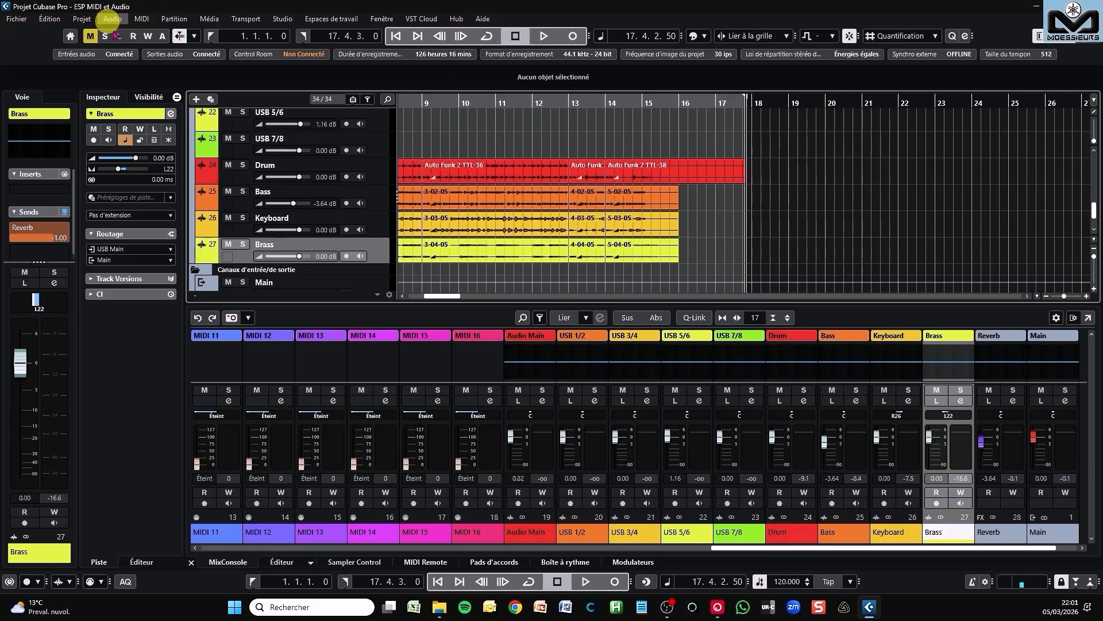
left_click(21, 22)
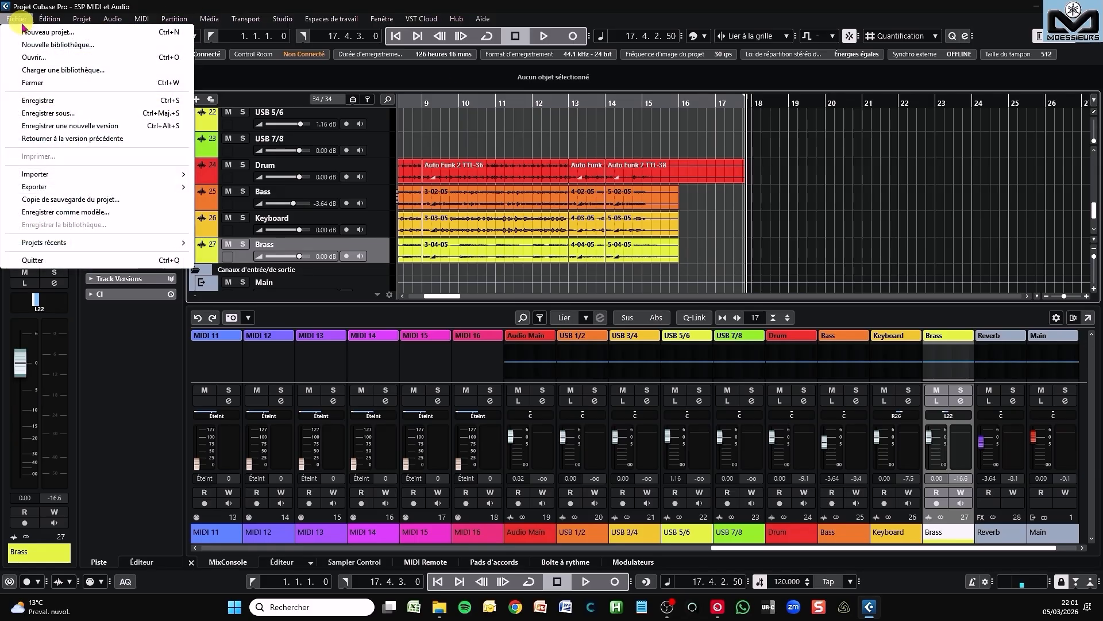
mouse_move(78, 187)
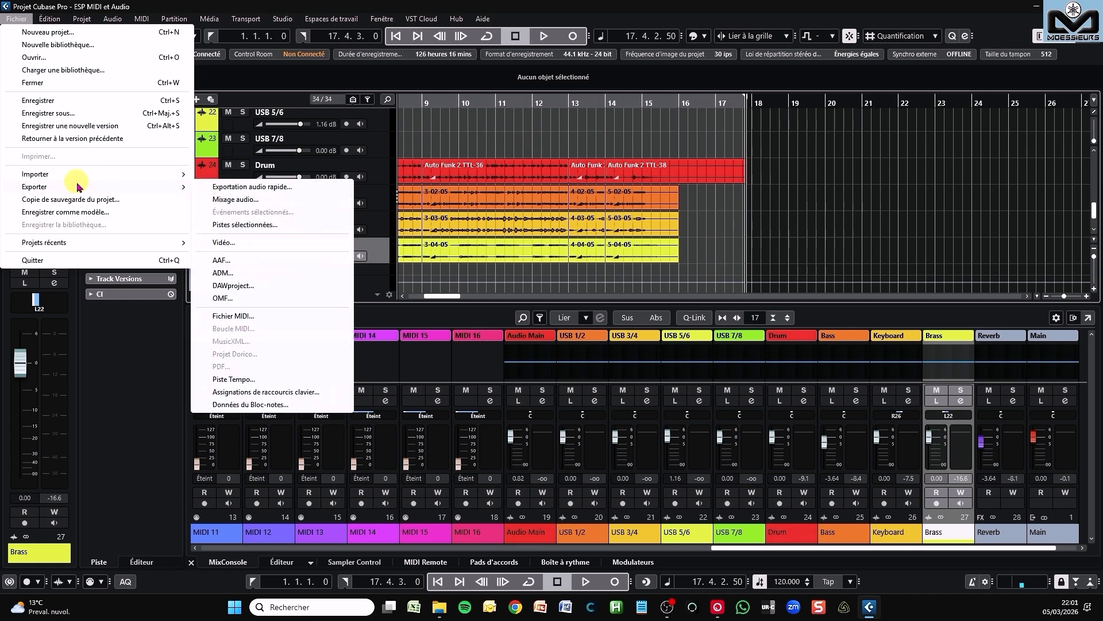
left_click(219, 201)
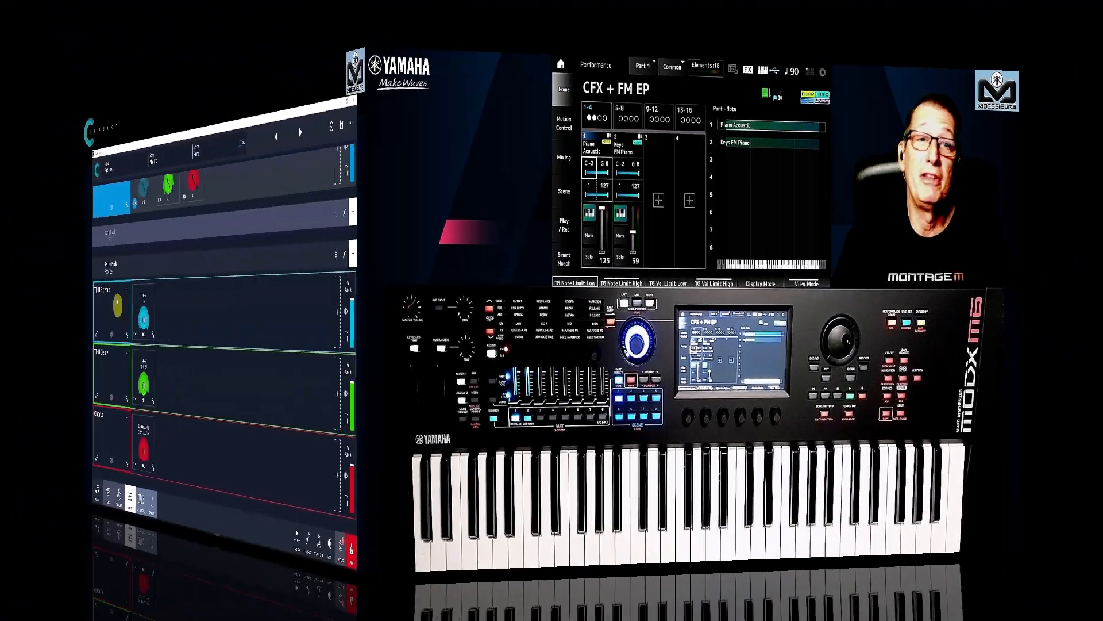
Switch to Camelot, open the TH-U-64 plug-in of the THU Reverb layer and move its window aside.
left_click(123, 284)
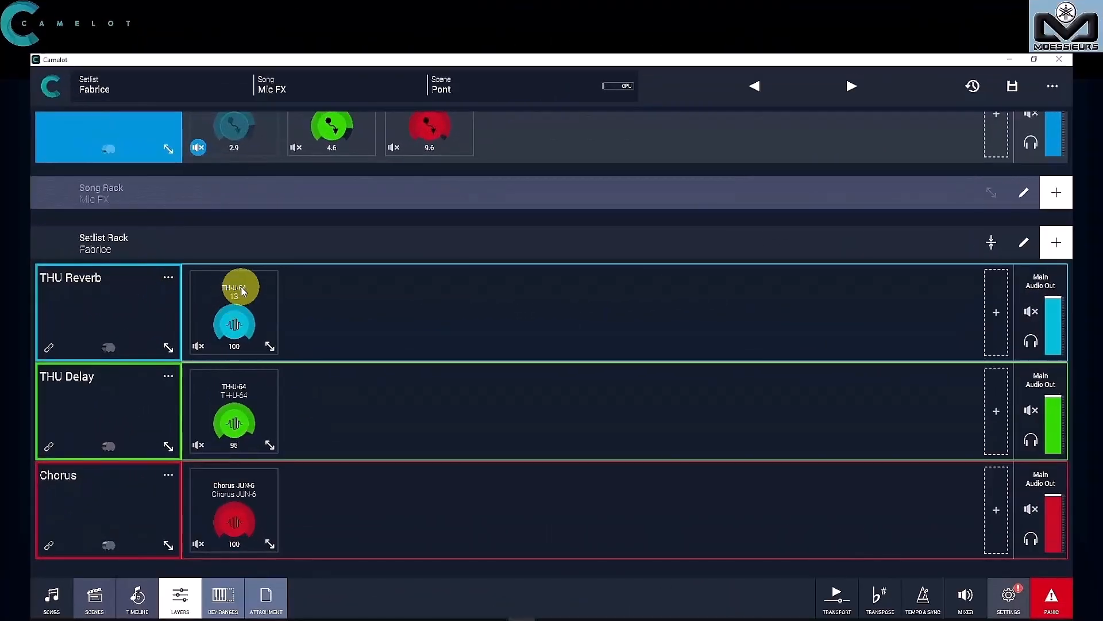
left_click(242, 289)
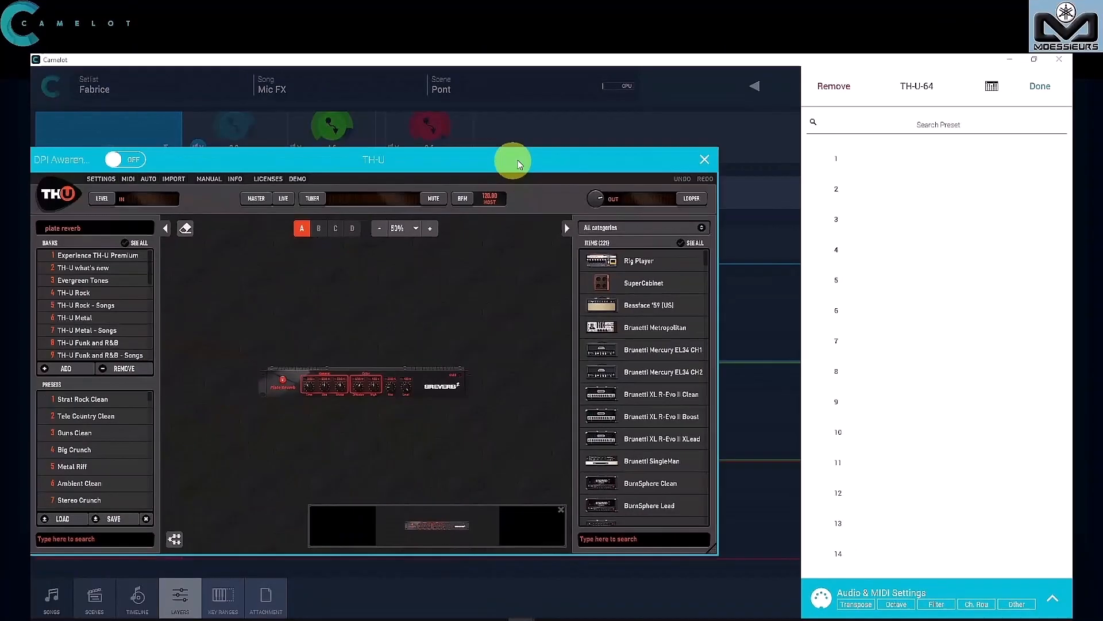
left_click_drag(514, 161, 716, 154)
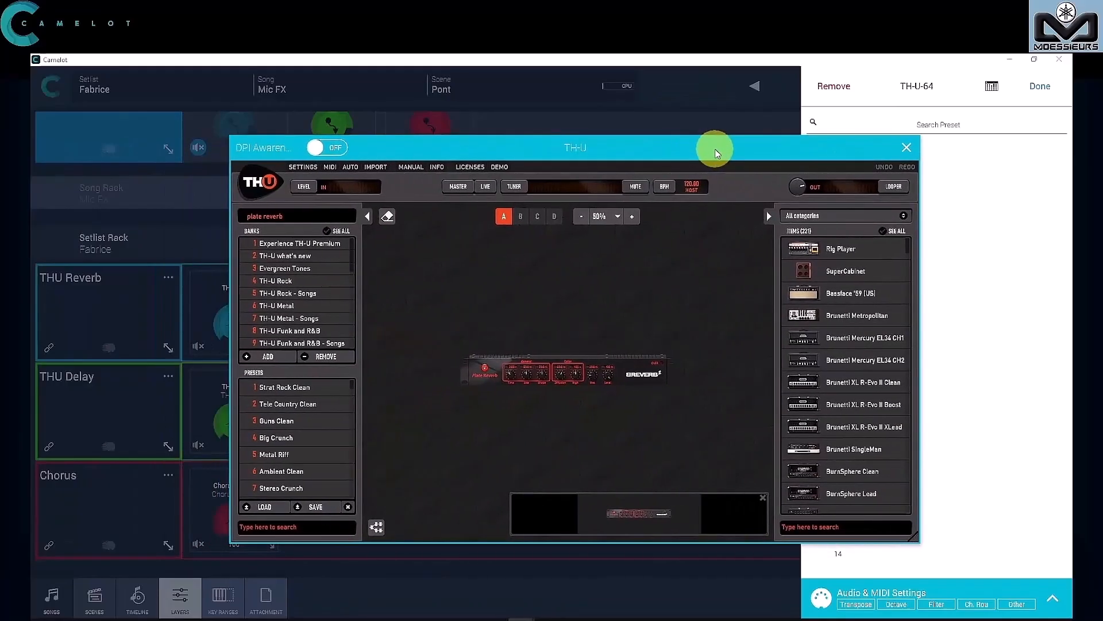